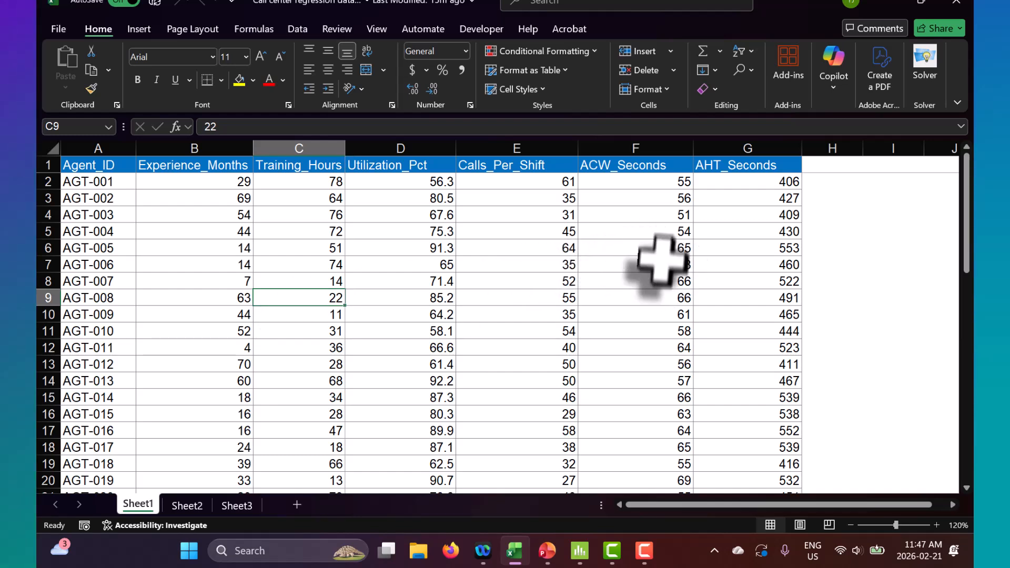
Step: Review the AHT_Seconds response column and the candidate predictor columns from Experience_Months through ACW_Seconds
{"action": "left_click", "coordinate": [730, 148]}
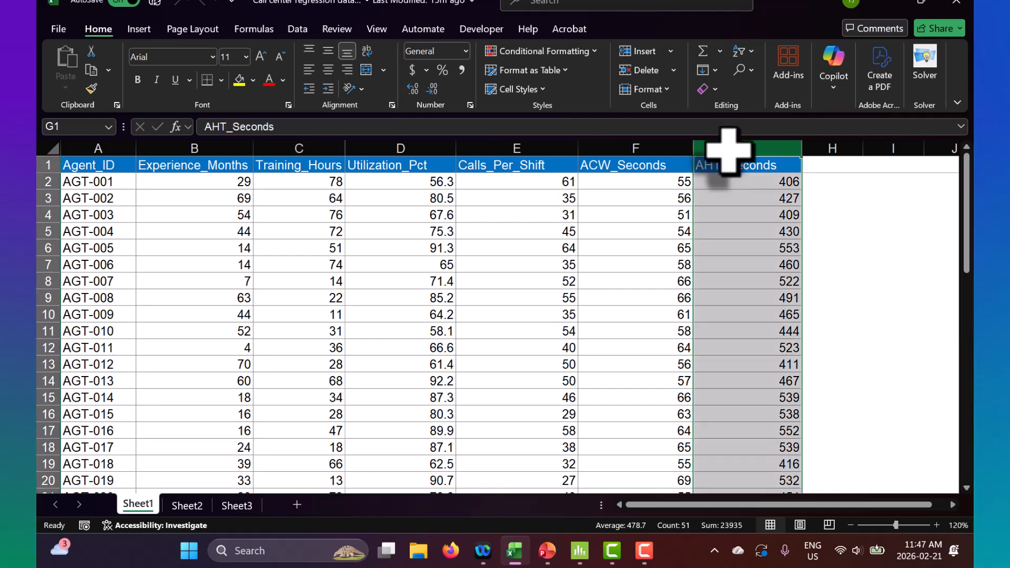
{"action": "left_click", "coordinate": [195, 150]}
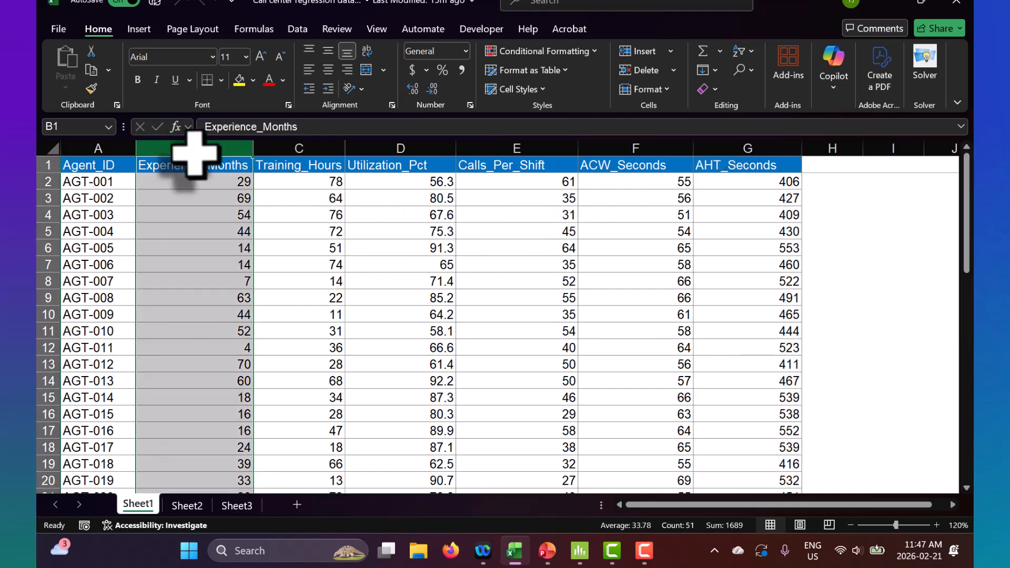
{"action": "left_click", "coordinate": [304, 148]}
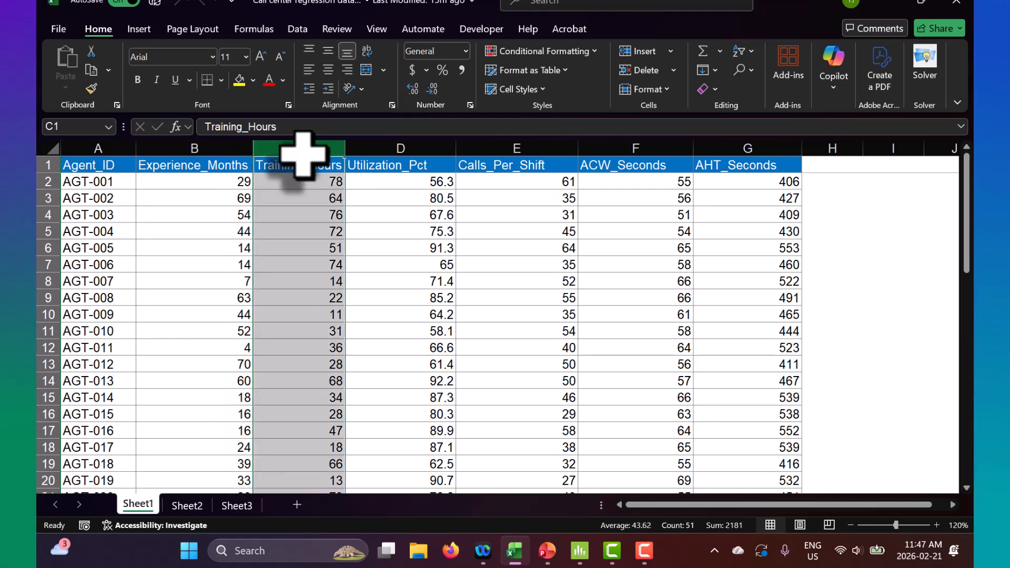
{"action": "left_click", "coordinate": [400, 148]}
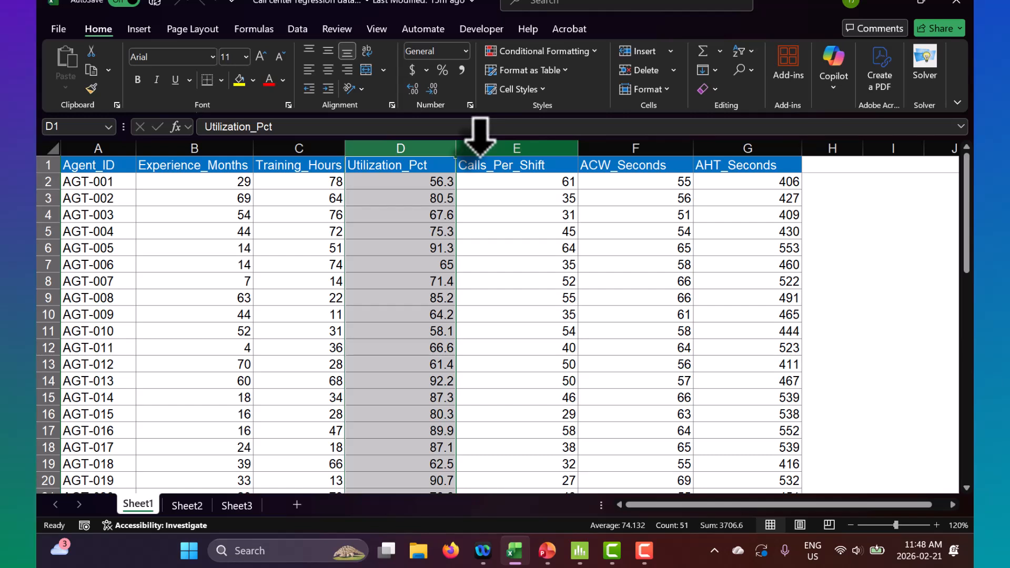
{"action": "left_click", "coordinate": [480, 152]}
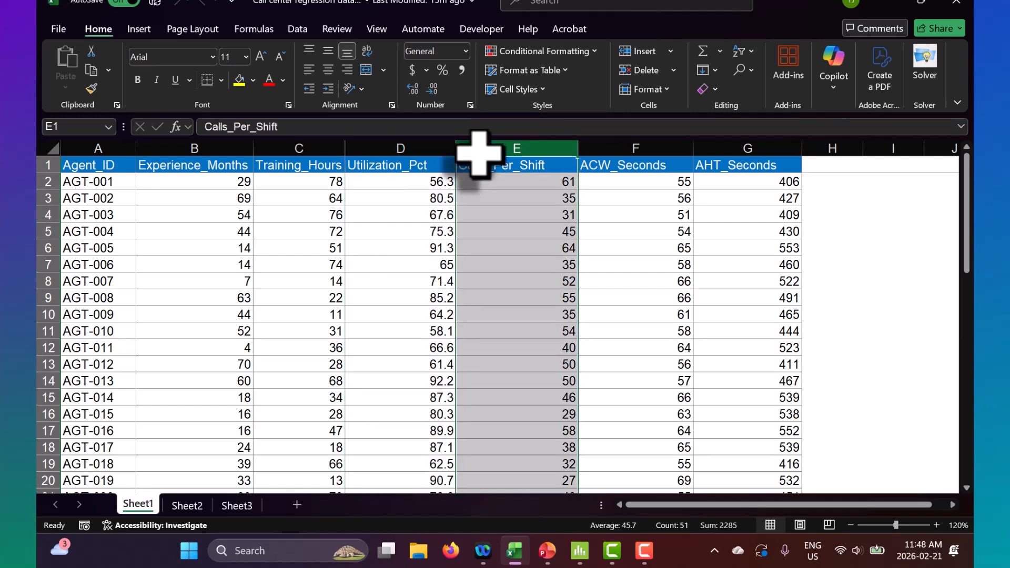
{"action": "left_click", "coordinate": [616, 138]}
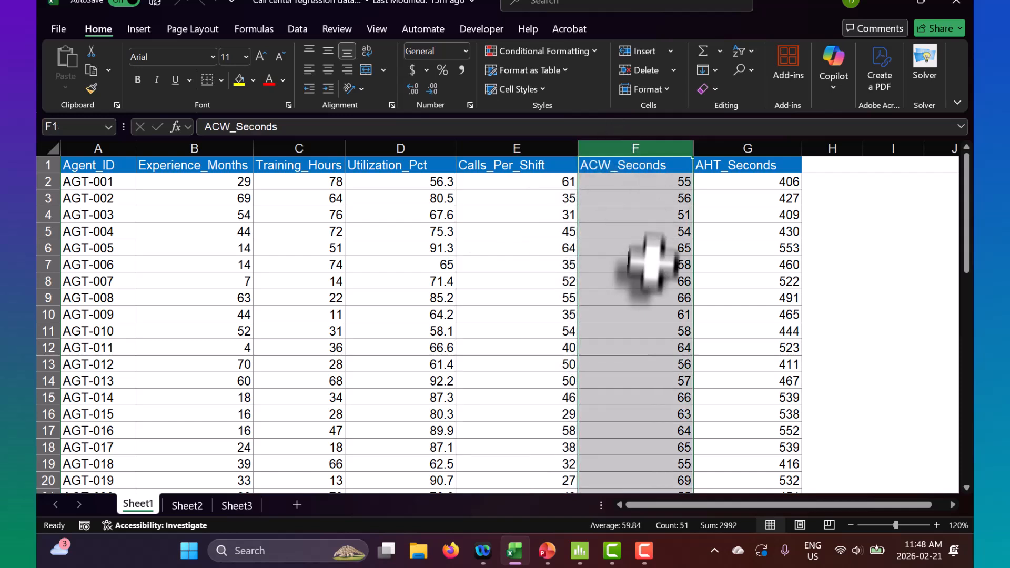
{"action": "left_click", "coordinate": [636, 282]}
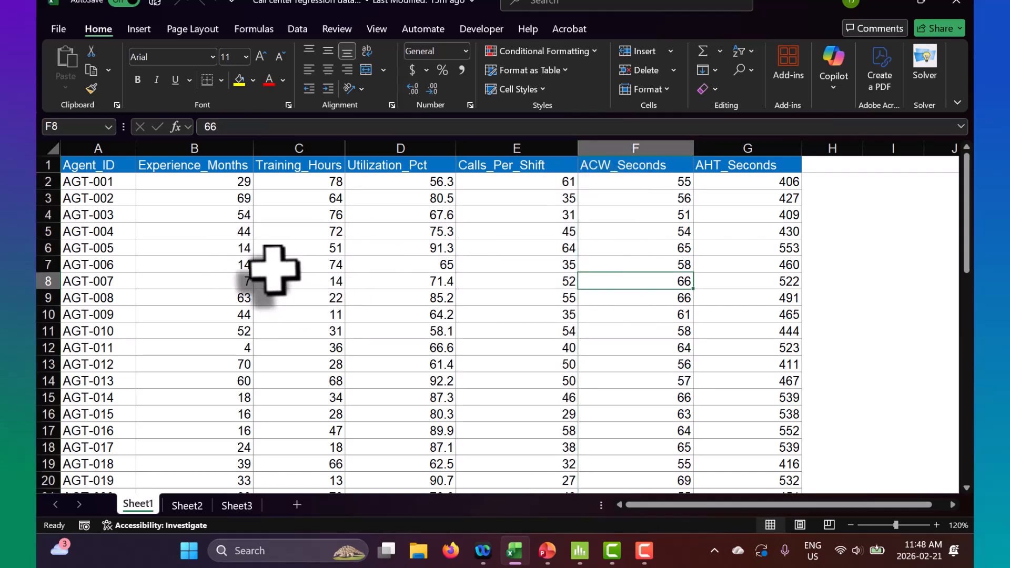
Step: Copy the entire agent data table with its headers and paste it into Minitab's Worksheet 1, starting at the C1 name cell
{"action": "left_click", "coordinate": [202, 164]}
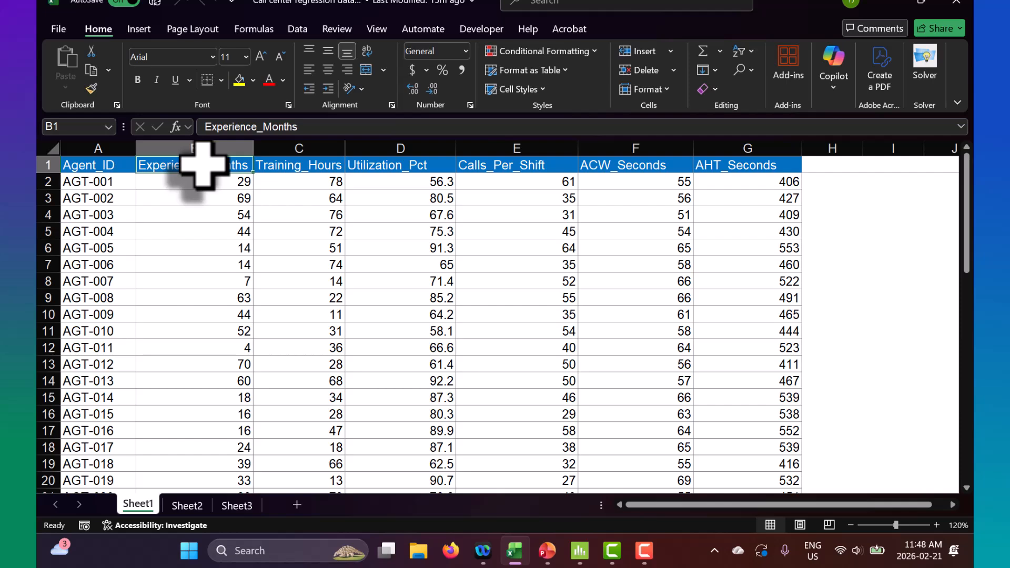
{"action": "key", "text": "ctrl+a"}
{"action": "key", "text": "ctrl+c"}
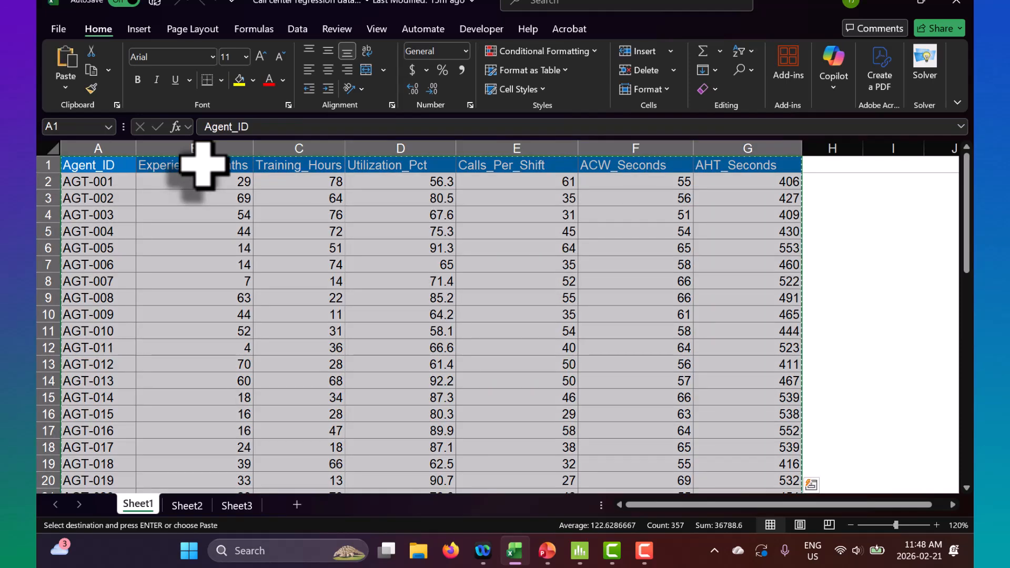
{"action": "left_click", "coordinate": [579, 550]}
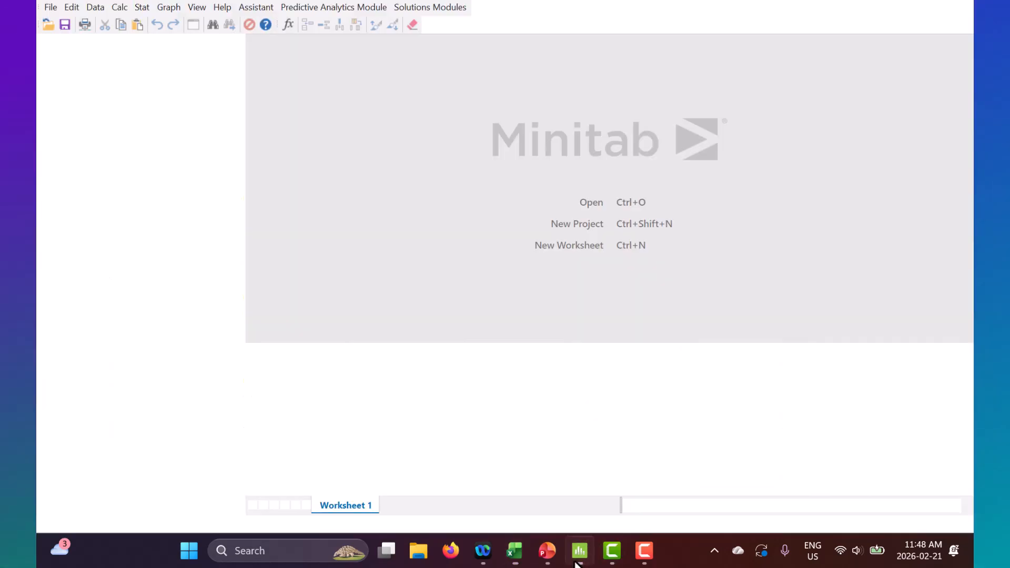
{"action": "left_click", "coordinate": [284, 371]}
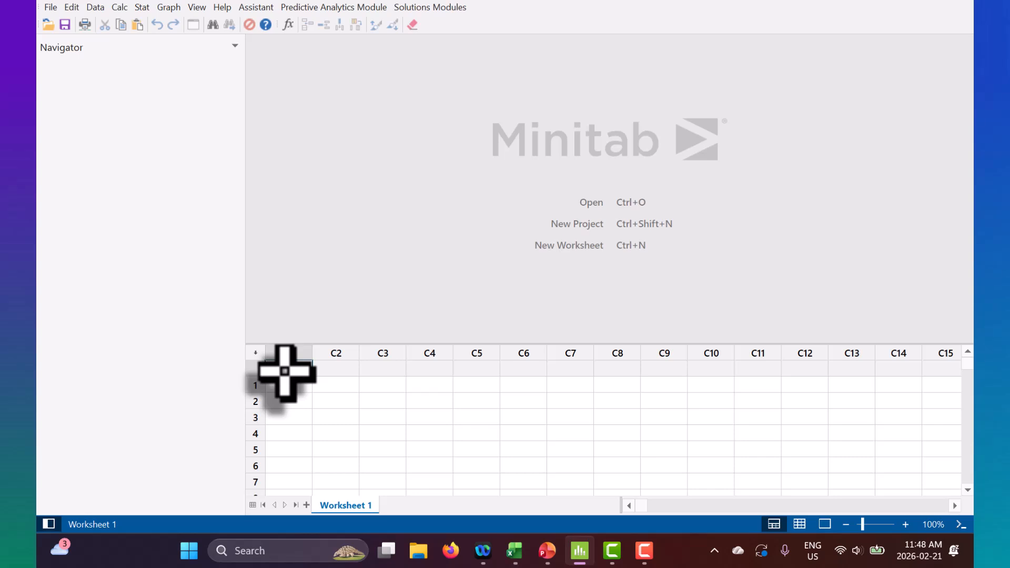
{"action": "key", "text": "ctrl+v"}
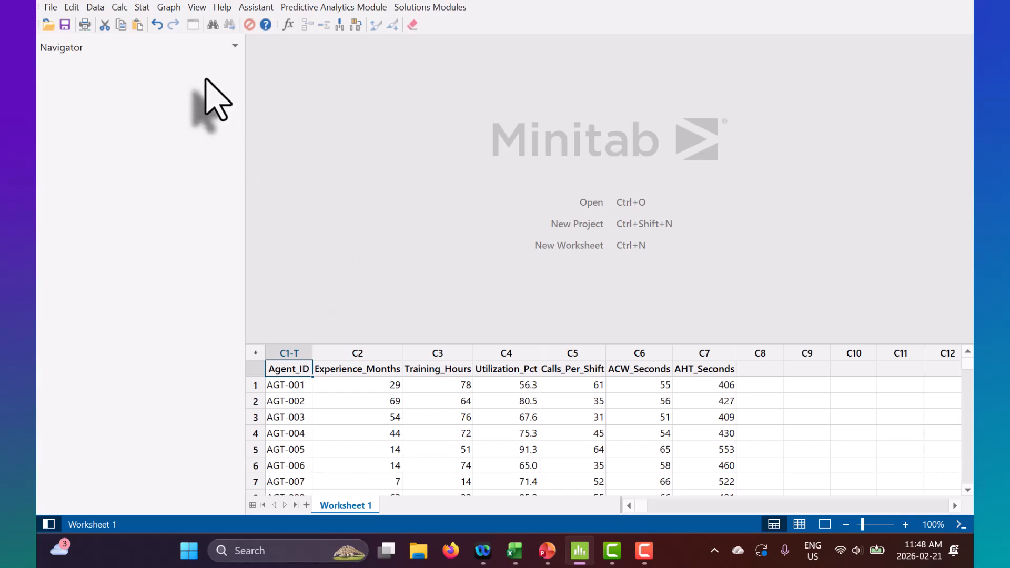
Step: Set up a linear Fitted Line Plot regression with AHT_Seconds as the response and Experience_Months as the predictor
{"action": "left_click", "coordinate": [142, 7]}
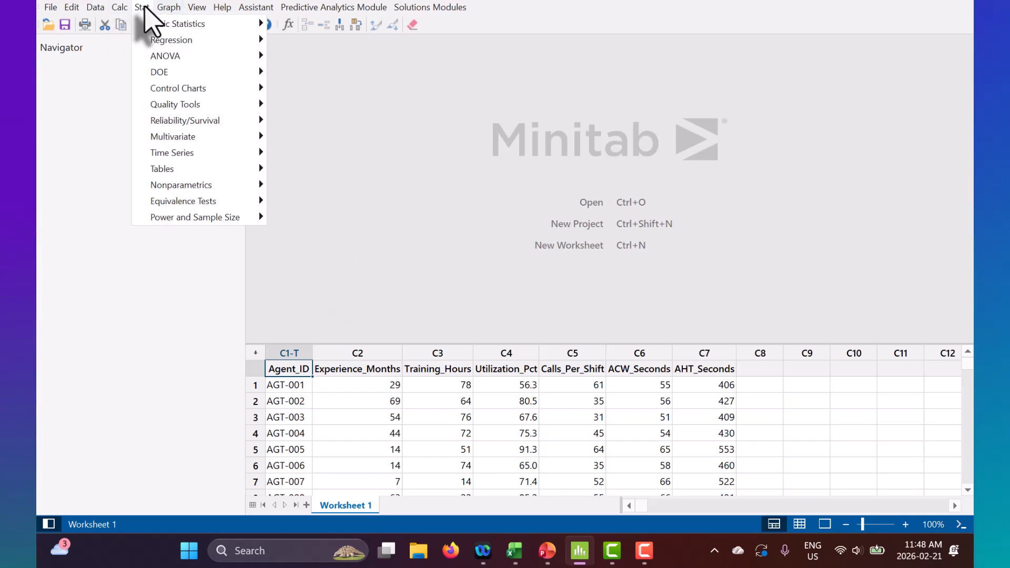
{"action": "mouse_move", "coordinate": [187, 41]}
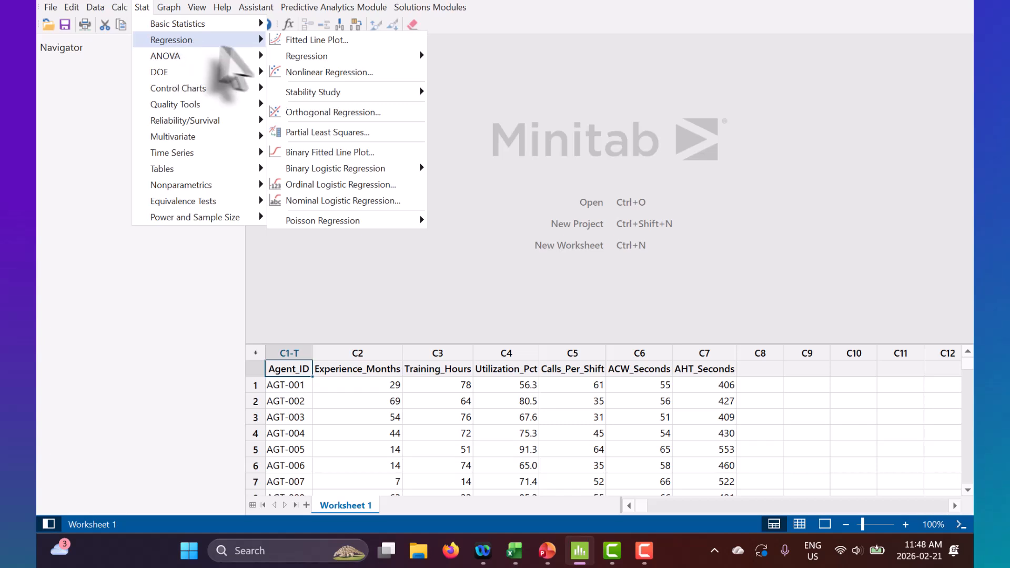
{"action": "left_click", "coordinate": [316, 41]}
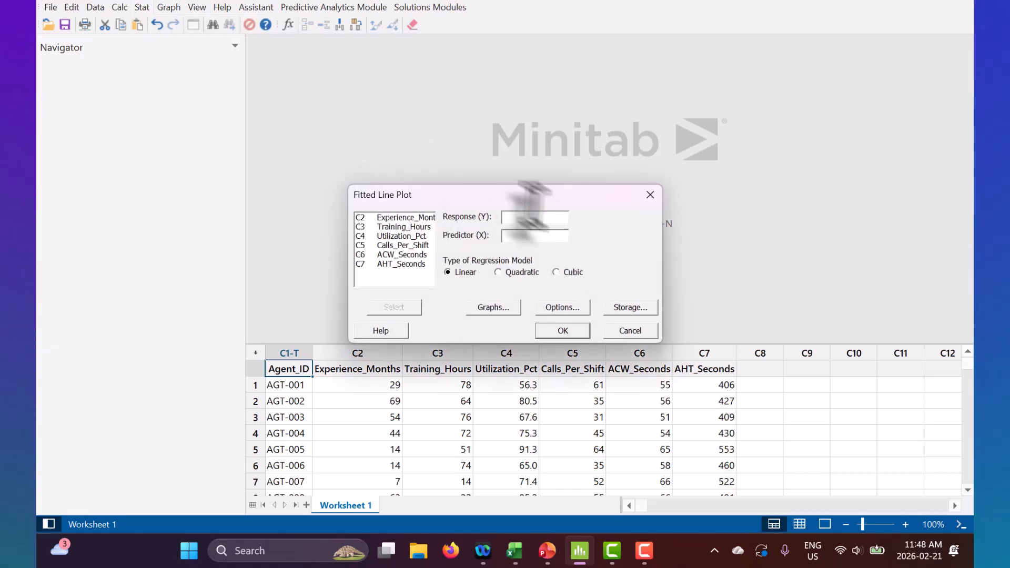
{"action": "mouse_move", "coordinate": [514, 196]}
{"action": "left_mouse_down"}
{"action": "mouse_move", "coordinate": [490, 196]}
{"action": "mouse_move", "coordinate": [518, 199]}
{"action": "left_mouse_up"}
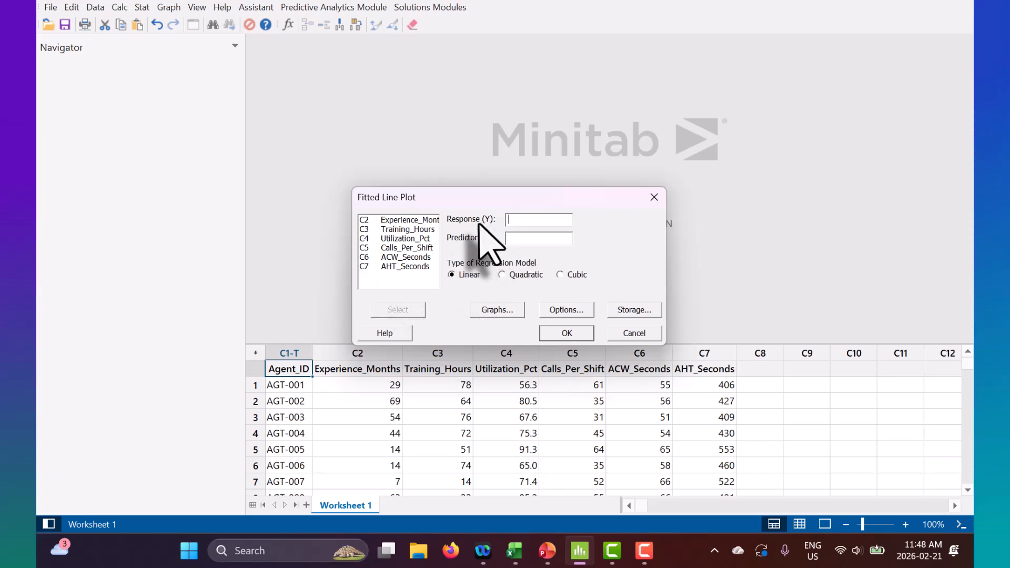
{"action": "double_click", "coordinate": [411, 269]}
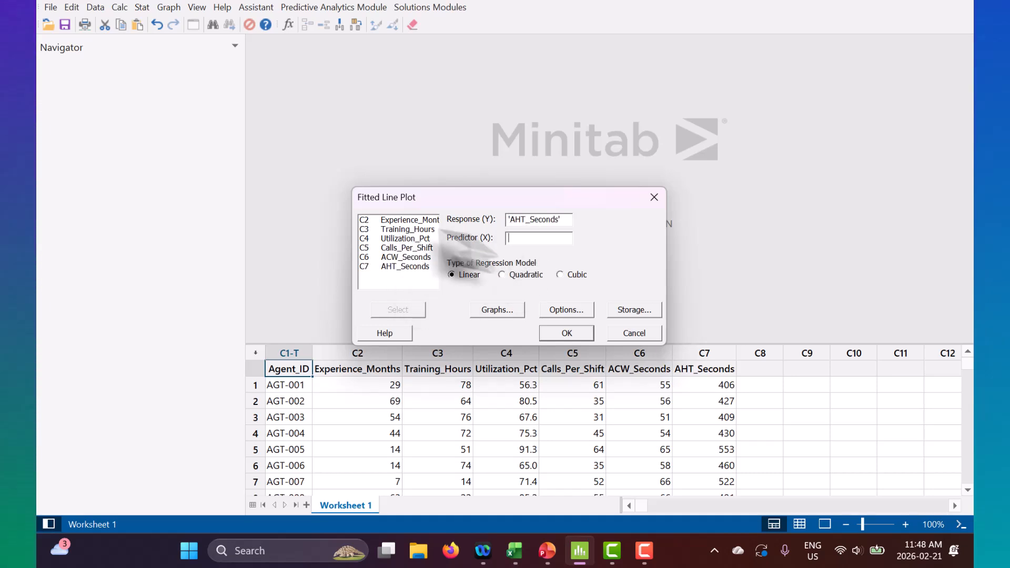
{"action": "double_click", "coordinate": [398, 221]}
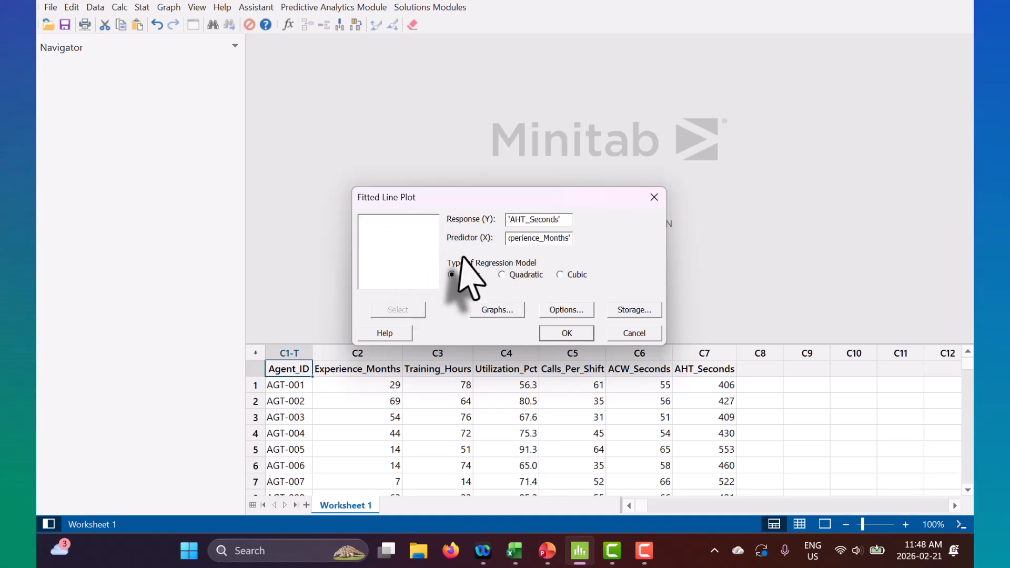
Step: Add the four-in-one residual plots to the fitted line plot and run the analysis
{"action": "left_click", "coordinate": [509, 310]}
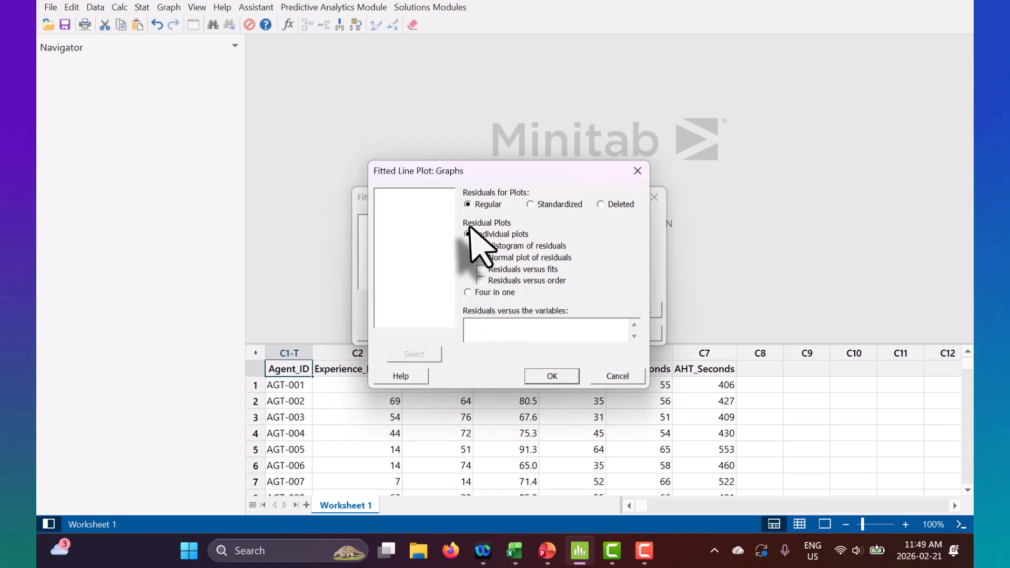
{"action": "left_click", "coordinate": [473, 295]}
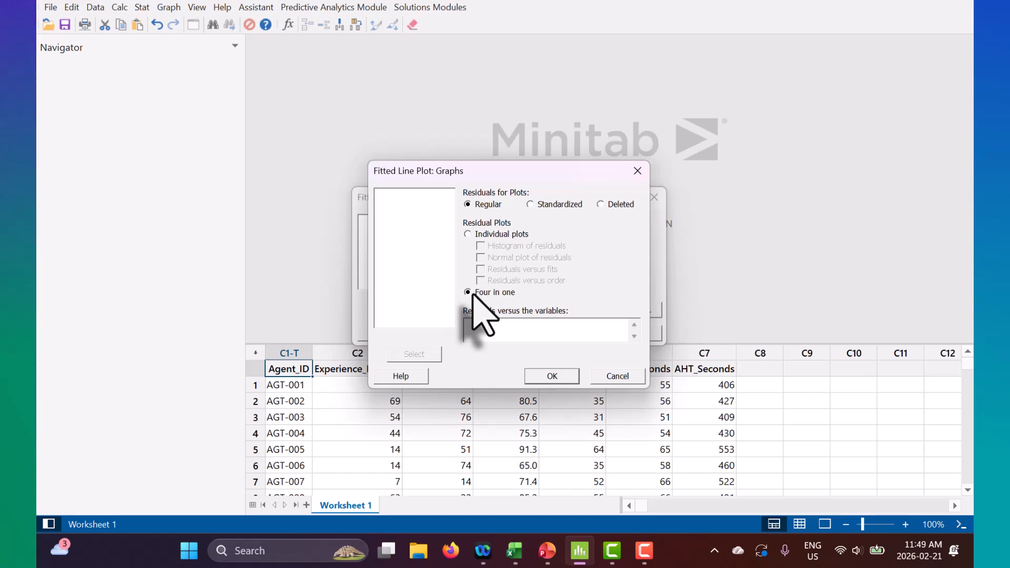
{"action": "left_click", "coordinate": [553, 374]}
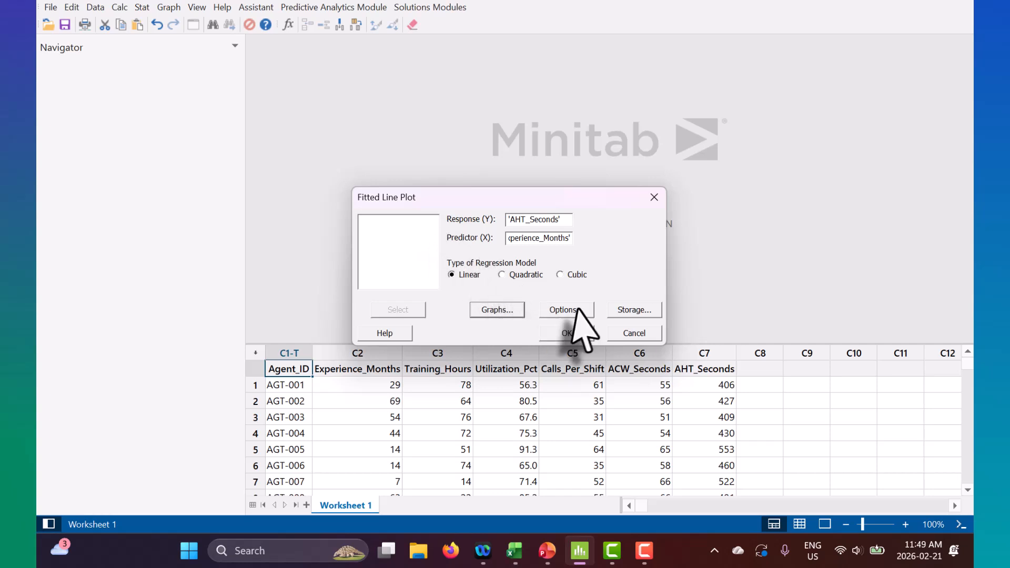
{"action": "left_click", "coordinate": [567, 334]}
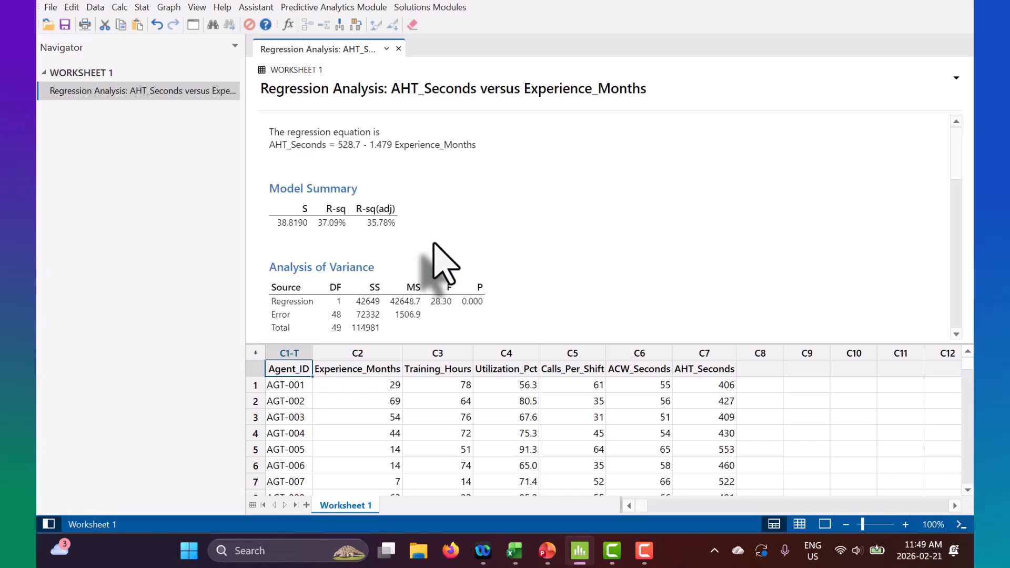
Step: Enlarge the output area and review the regression equation, Model Summary and Analysis of Variance tables
{"action": "left_click_drag", "start_coordinate": [601, 344], "coordinate": [578, 402]}
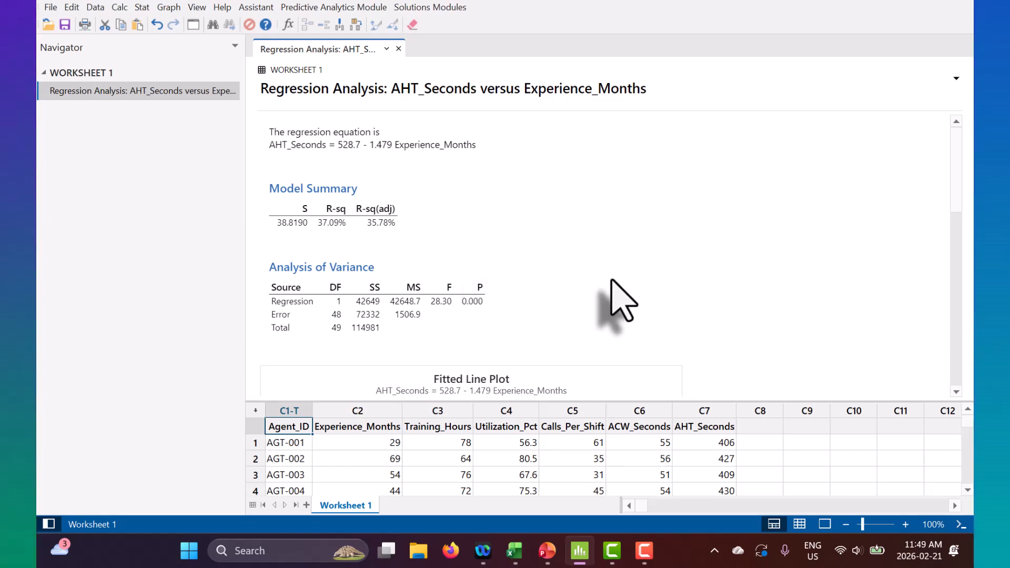
{"action": "scroll", "coordinate": [618, 300], "scroll_direction": "up", "scroll_amount": 2}
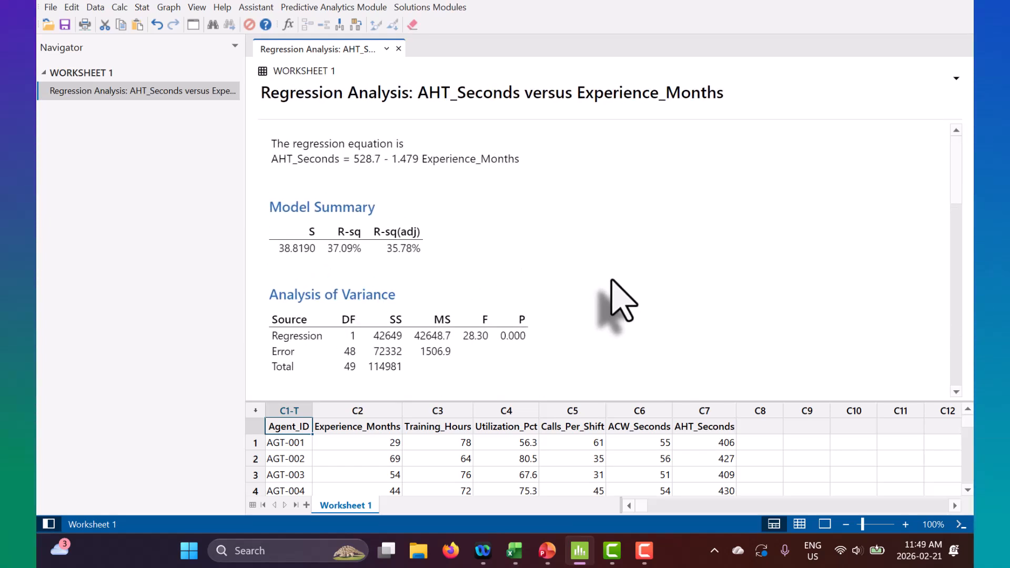
{"action": "scroll", "coordinate": [612, 280], "scroll_direction": "up", "scroll_amount": 1}
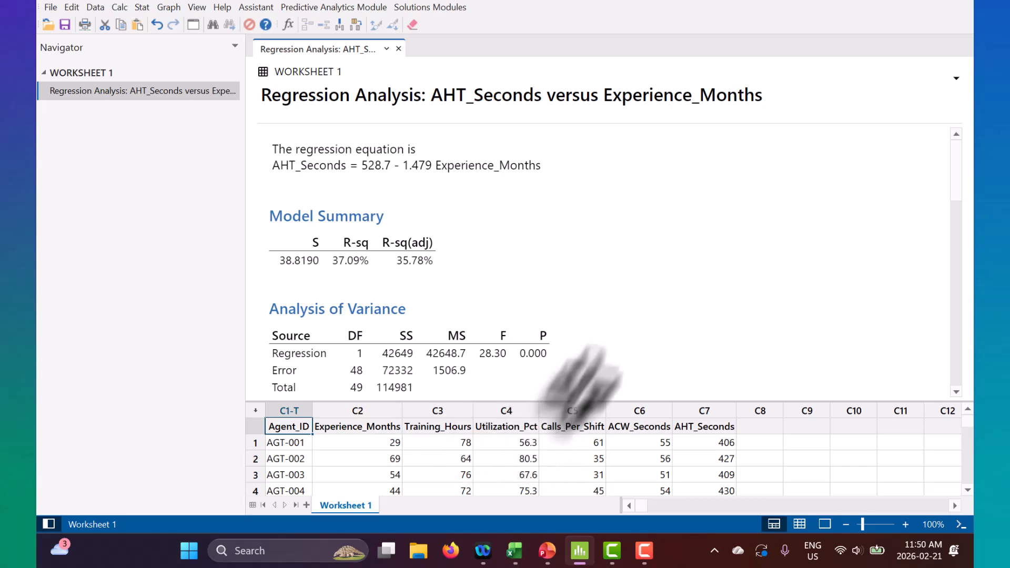
{"action": "scroll", "coordinate": [578, 329], "scroll_direction": "down", "scroll_amount": 3}
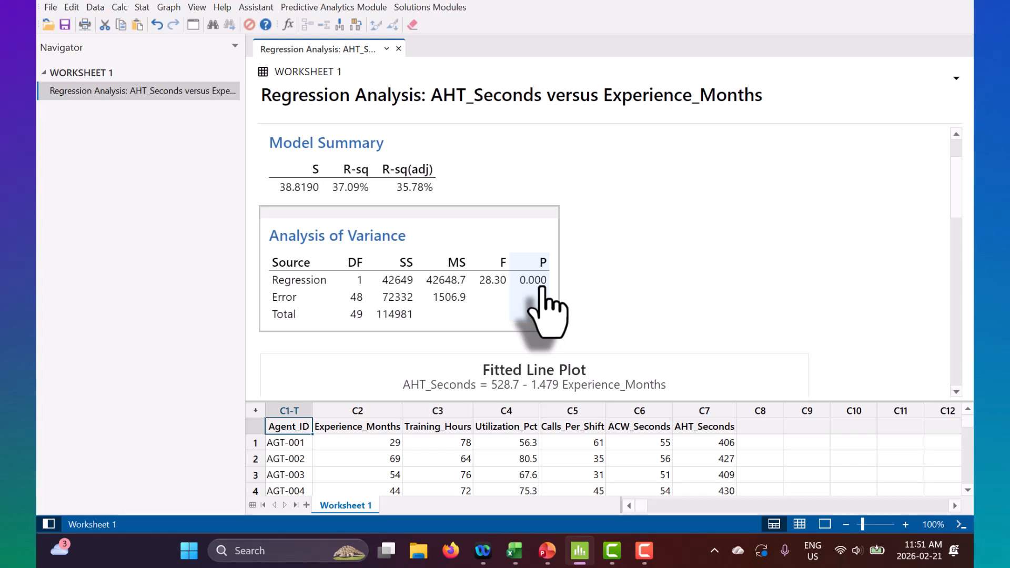
Step: Examine the fitted line plot of AHT_Seconds against Experience_Months, including how the points scatter around the line
{"action": "scroll", "coordinate": [541, 288], "scroll_direction": "down", "scroll_amount": 3}
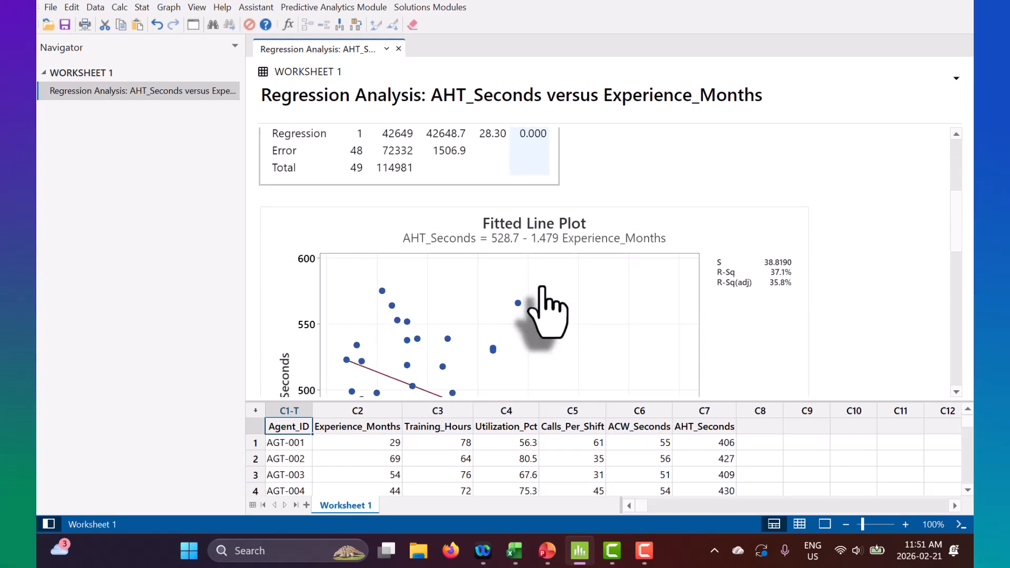
{"action": "scroll", "coordinate": [542, 288], "scroll_direction": "down", "scroll_amount": 1}
{"action": "scroll", "coordinate": [541, 288], "scroll_direction": "down", "scroll_amount": 1}
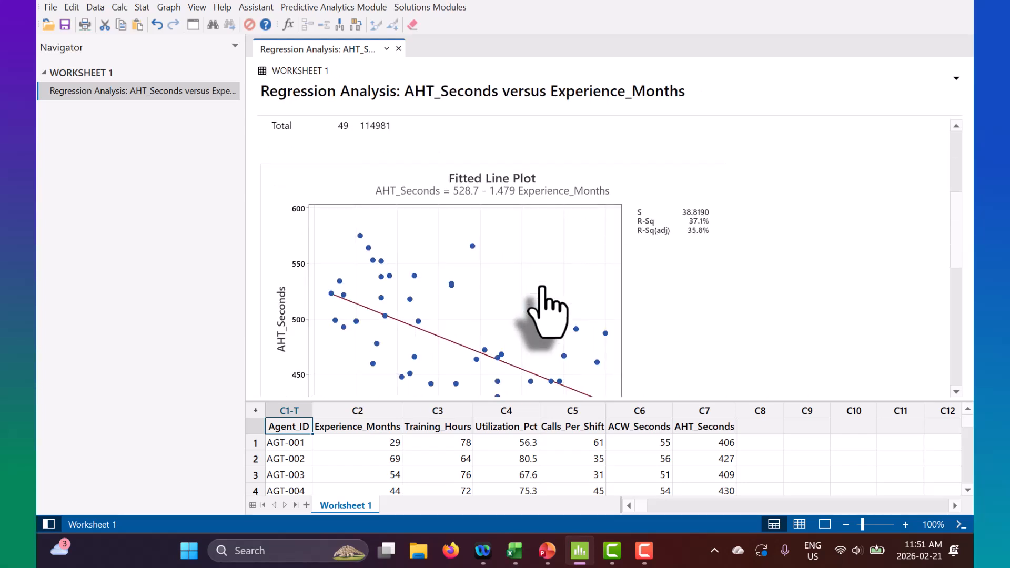
{"action": "scroll", "coordinate": [541, 289], "scroll_direction": "down", "scroll_amount": 3}
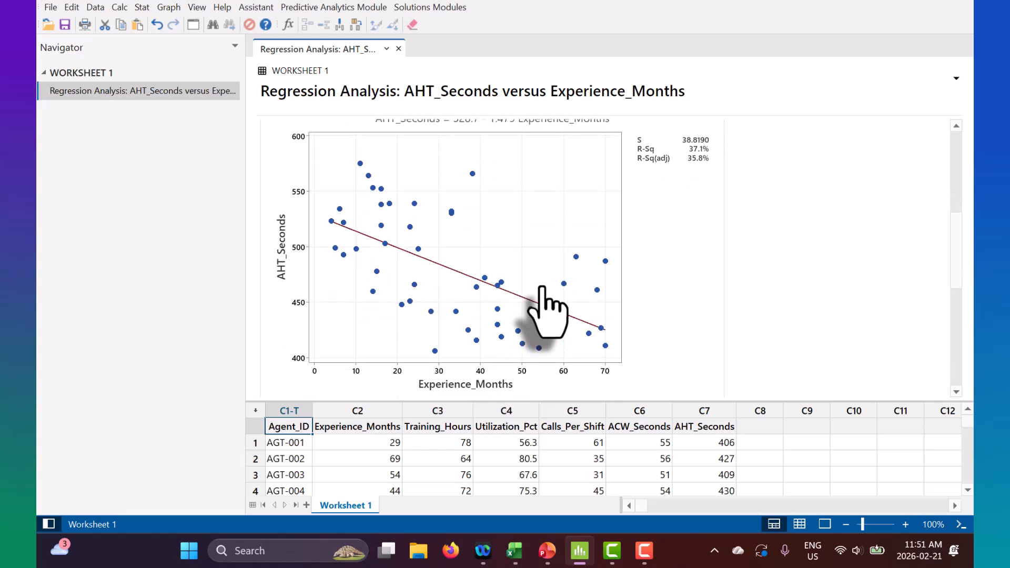
{"action": "scroll", "coordinate": [542, 289], "scroll_direction": "down", "scroll_amount": 1}
{"action": "scroll", "coordinate": [542, 288], "scroll_direction": "up", "scroll_amount": 2}
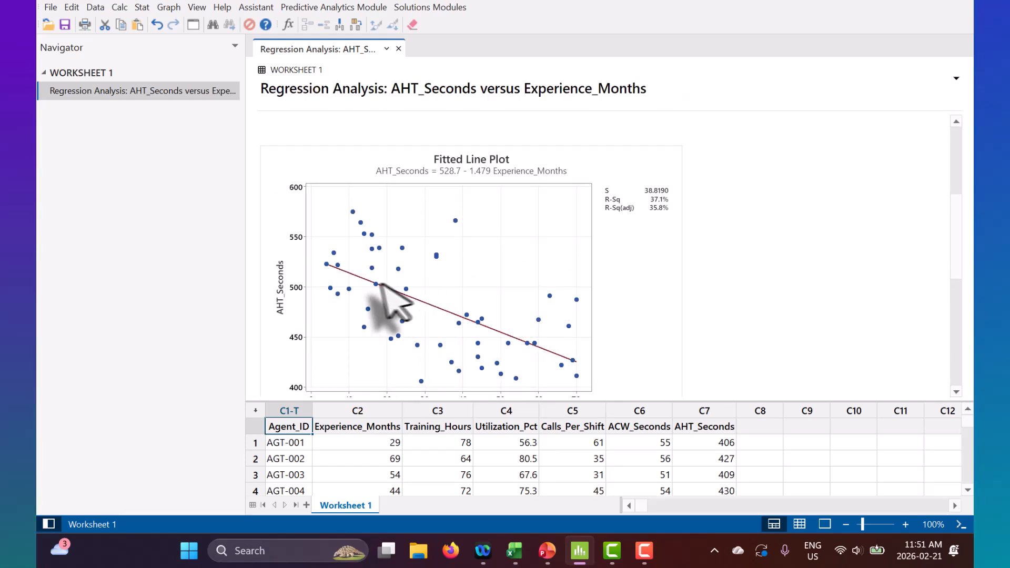
{"action": "scroll", "coordinate": [412, 288], "scroll_direction": "down", "scroll_amount": 1}
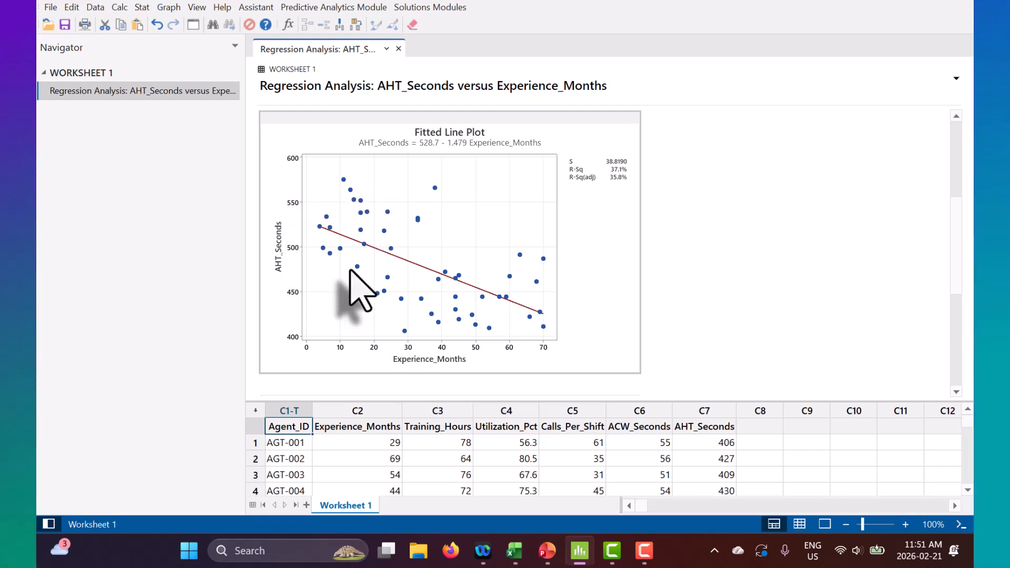
Step: Examine the four residual plots for AHT_Seconds: normal probability, versus fits, histogram and versus order
{"action": "scroll", "coordinate": [518, 360], "scroll_direction": "down", "scroll_amount": 3}
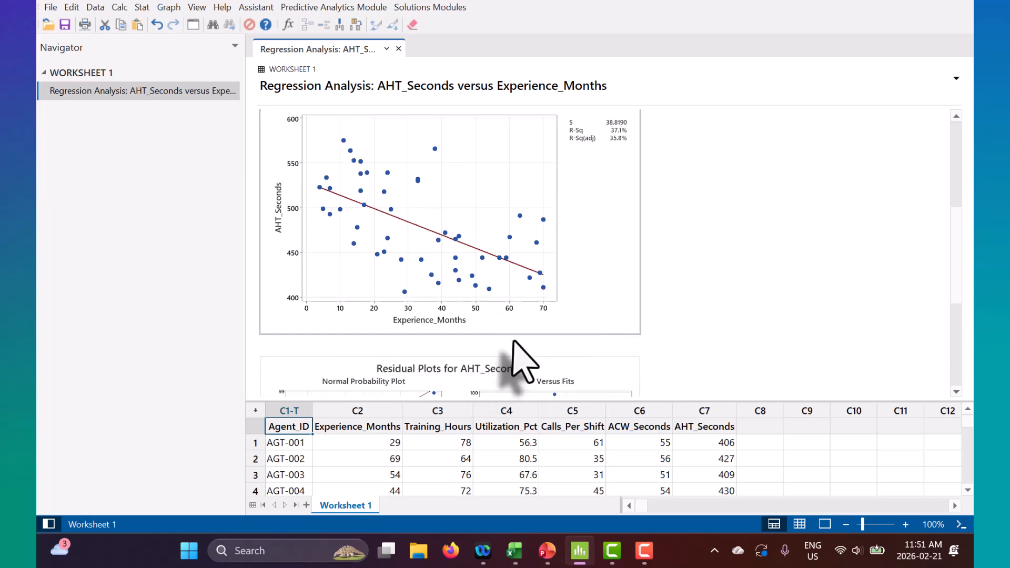
{"action": "scroll", "coordinate": [652, 337], "scroll_direction": "down", "scroll_amount": 5}
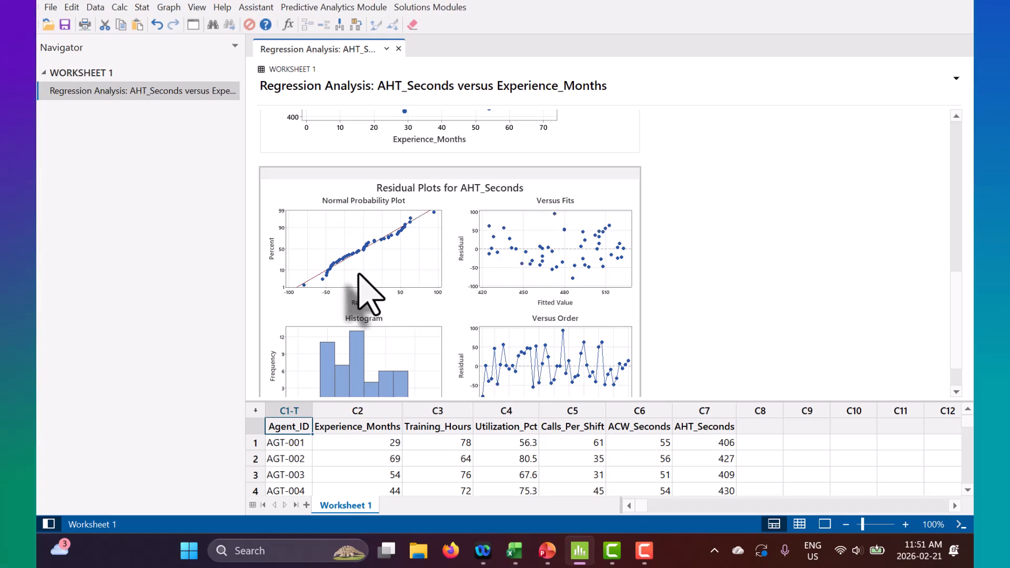
{"action": "scroll", "coordinate": [370, 295], "scroll_direction": "down", "scroll_amount": 1}
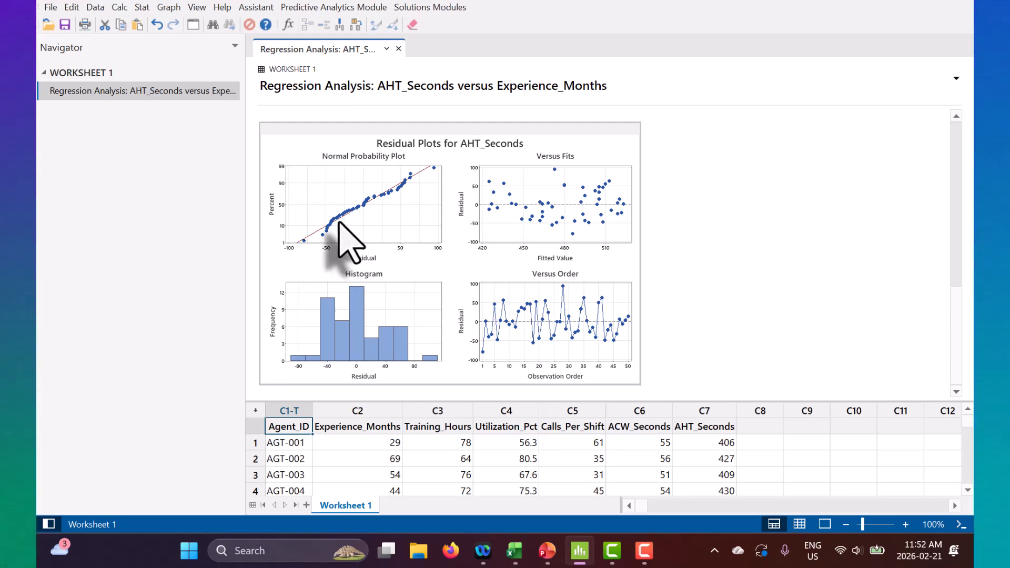
{"action": "mouse_move", "coordinate": [330, 225]}
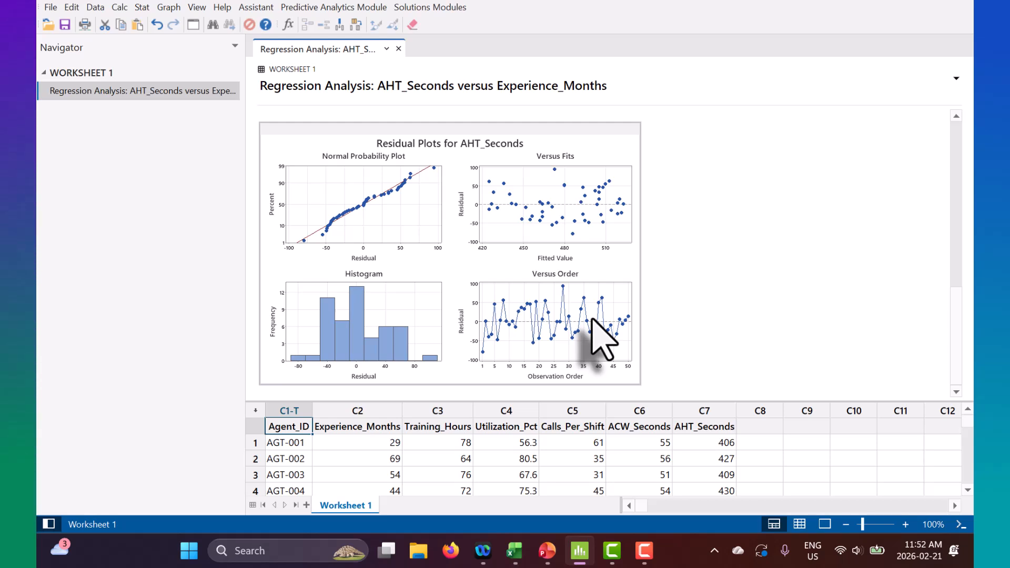
Step: Start a Fit Regression Model analysis with AHT_Seconds as the response
{"action": "scroll", "coordinate": [593, 320], "scroll_direction": "up", "scroll_amount": 10}
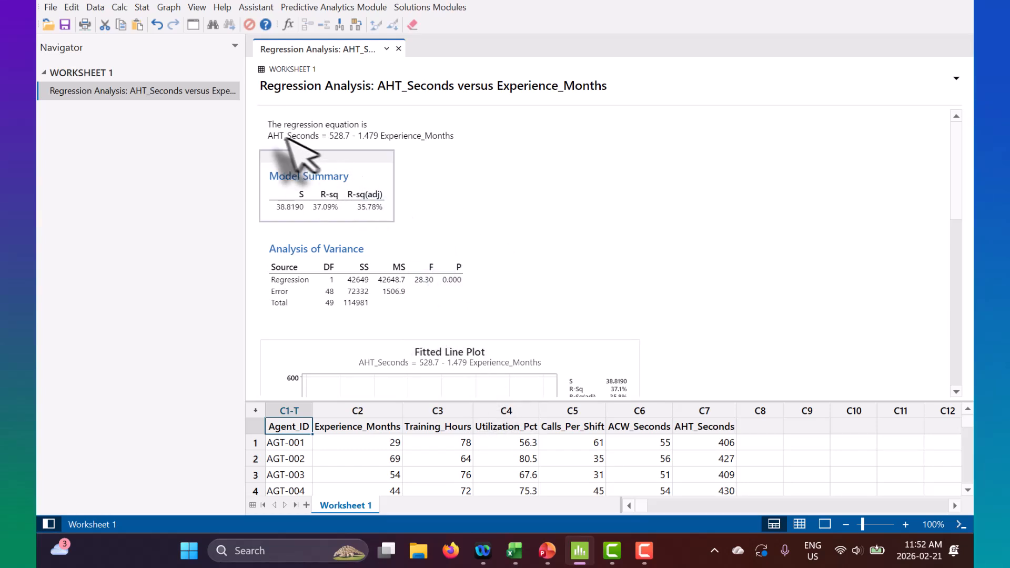
{"action": "left_click", "coordinate": [142, 8]}
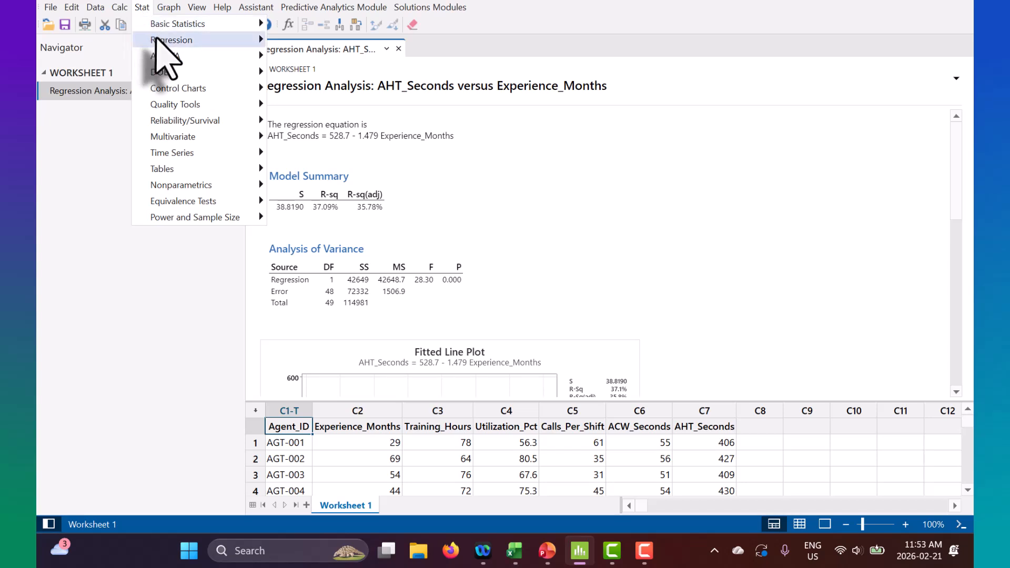
{"action": "mouse_move", "coordinate": [157, 40]}
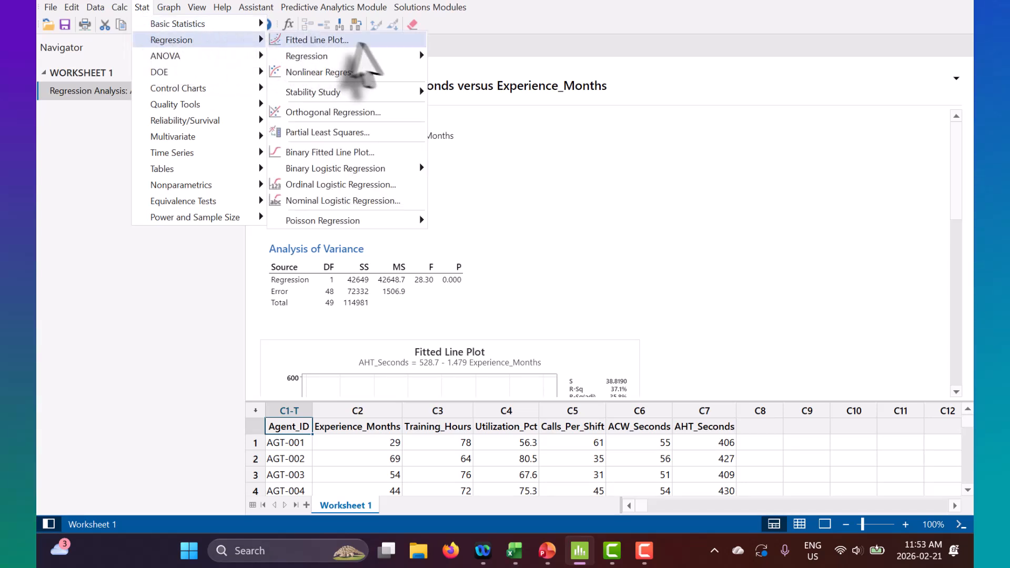
{"action": "mouse_move", "coordinate": [390, 55]}
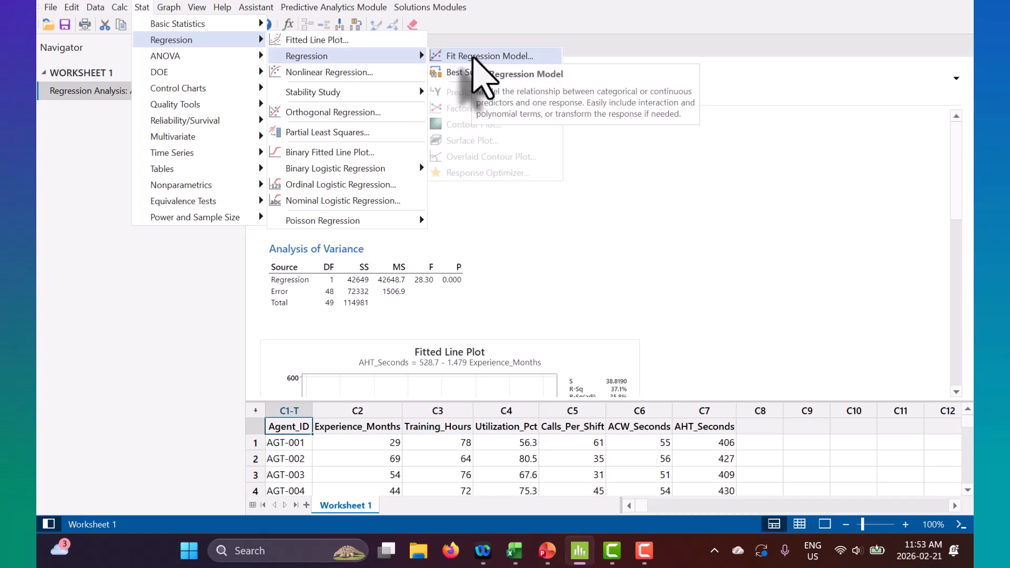
{"action": "left_click", "coordinate": [476, 57]}
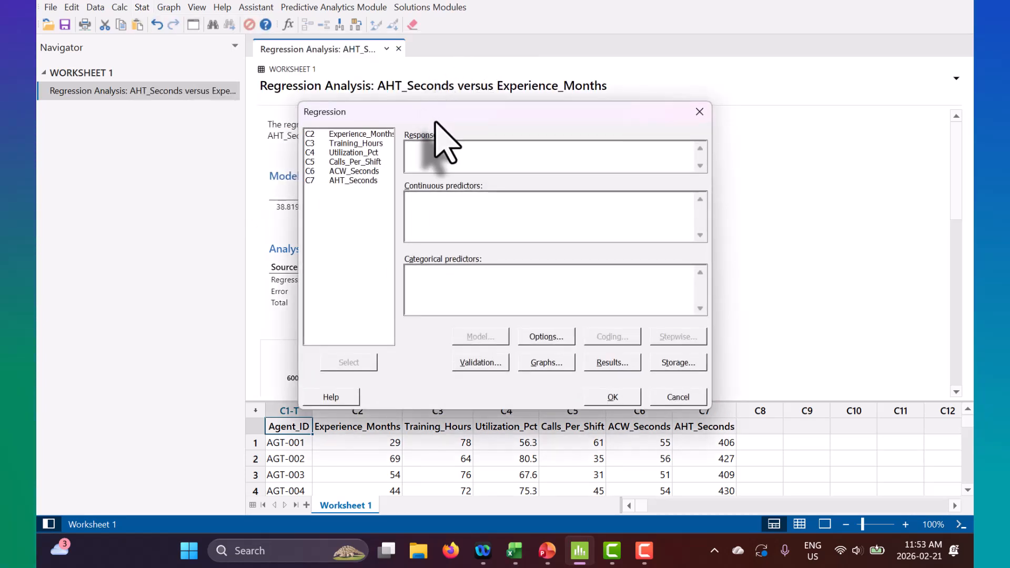
{"action": "left_click_drag", "start_coordinate": [435, 122], "coordinate": [485, 157]}
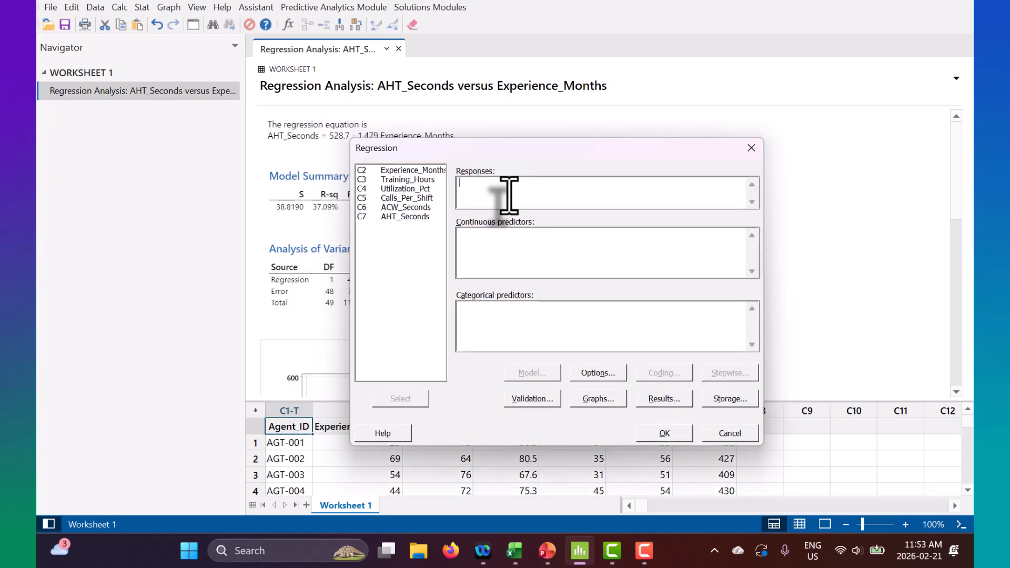
{"action": "double_click", "coordinate": [412, 217]}
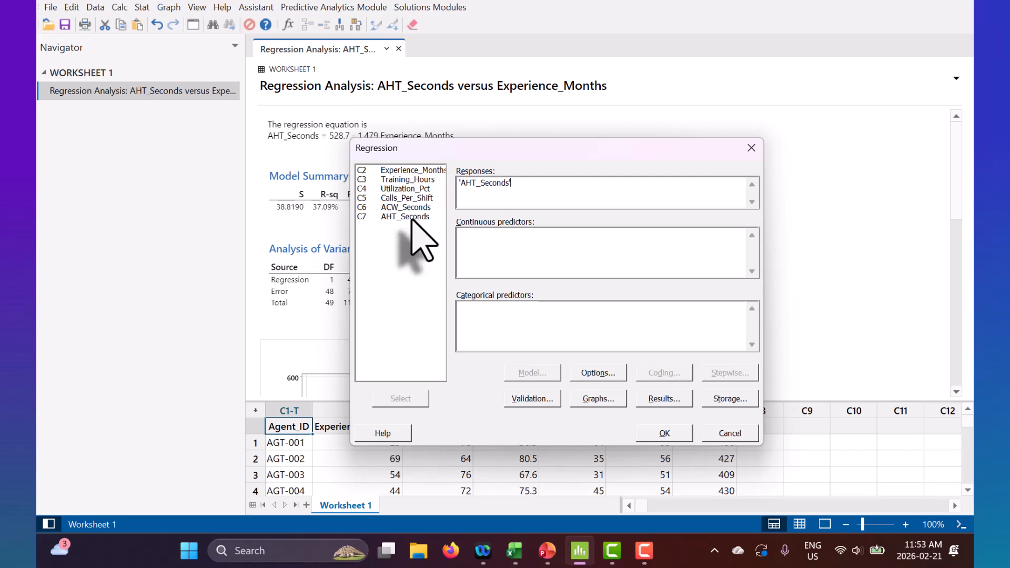
Step: Add Experience_Months, Training_Hours, Utilization_Pct and Calls_Per_Shift as continuous predictors of the regression model
{"action": "left_click", "coordinate": [518, 245]}
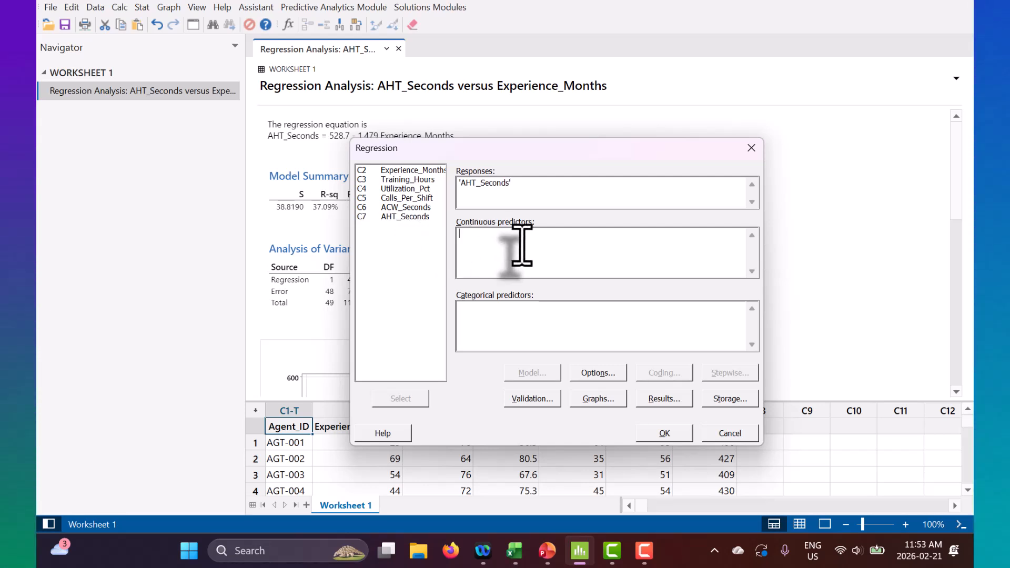
{"action": "double_click", "coordinate": [408, 171]}
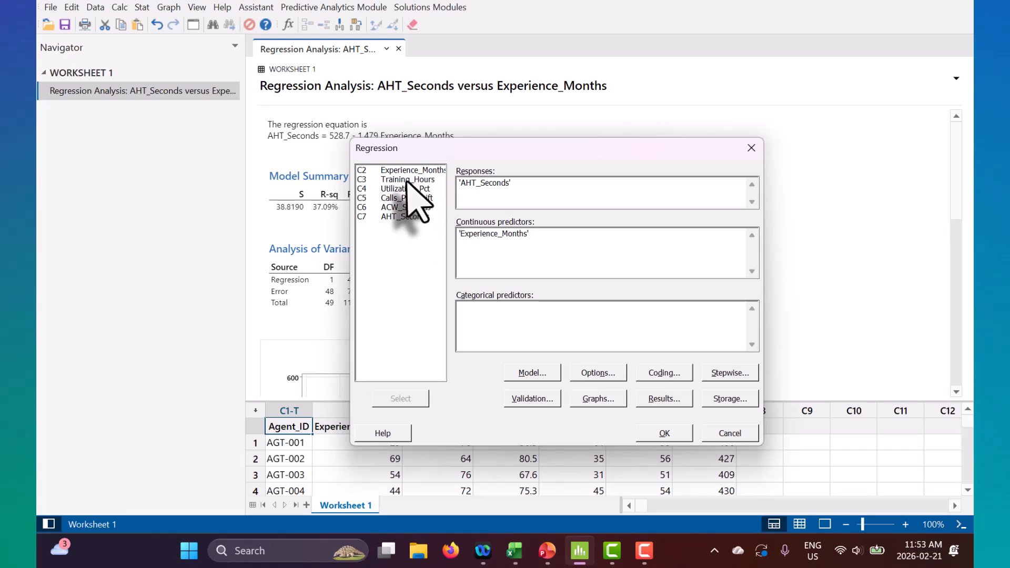
{"action": "double_click", "coordinate": [408, 179]}
{"action": "double_click", "coordinate": [420, 189]}
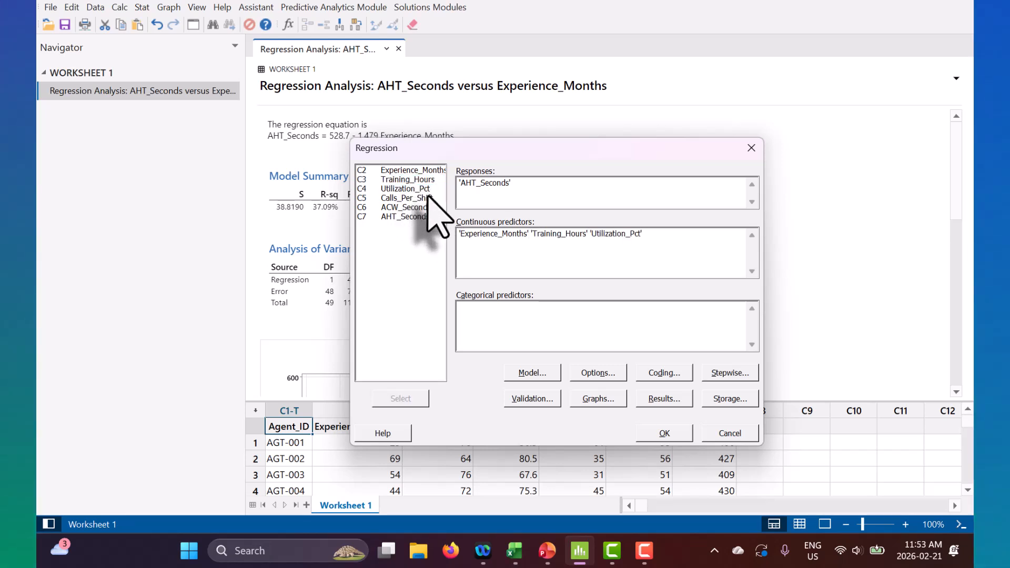
{"action": "double_click", "coordinate": [422, 199]}
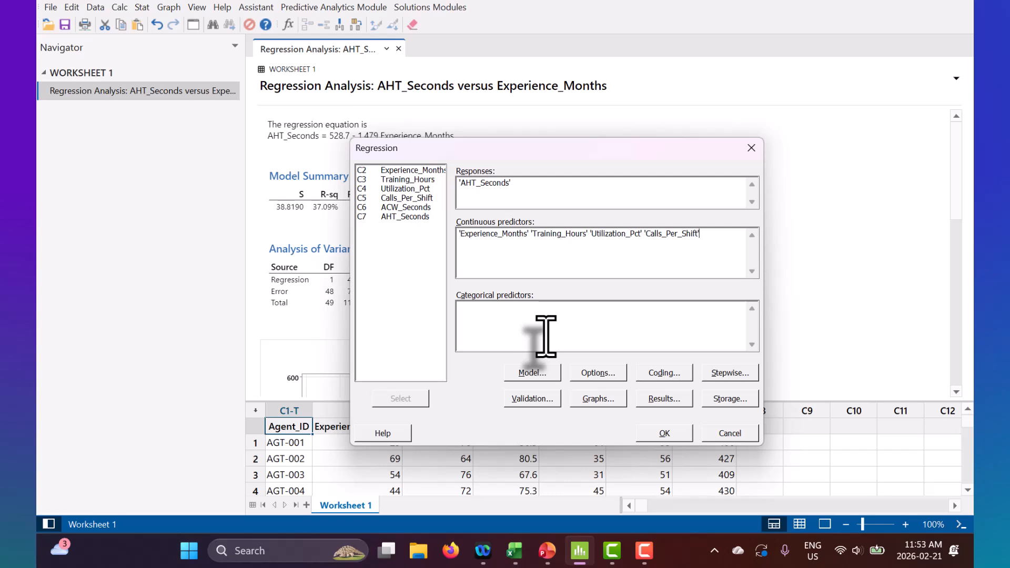
Step: Add the four-in-one residual plots to the multiple regression's graphs
{"action": "left_click", "coordinate": [591, 400]}
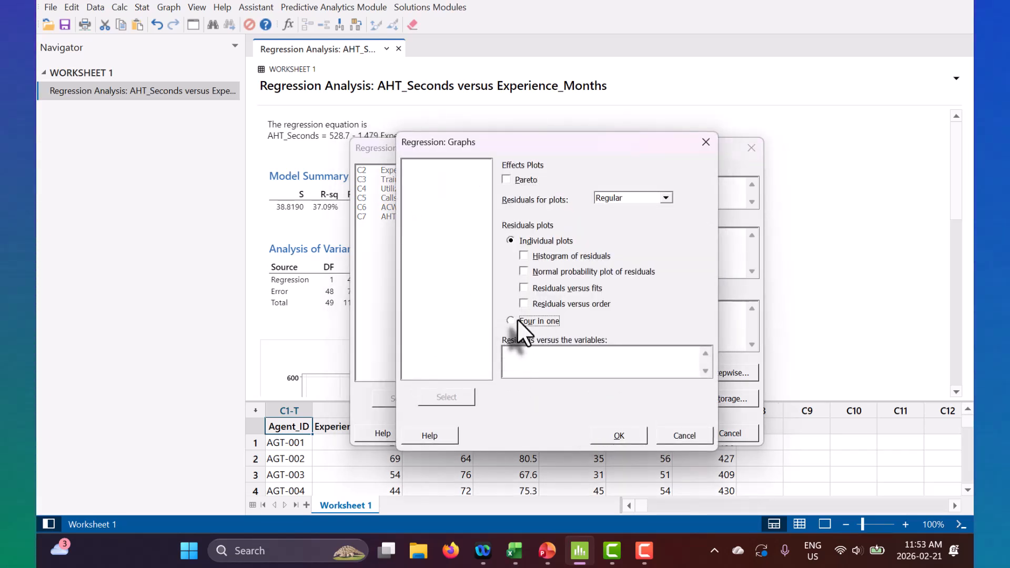
{"action": "left_click", "coordinate": [509, 321]}
{"action": "left_click", "coordinate": [618, 436]}
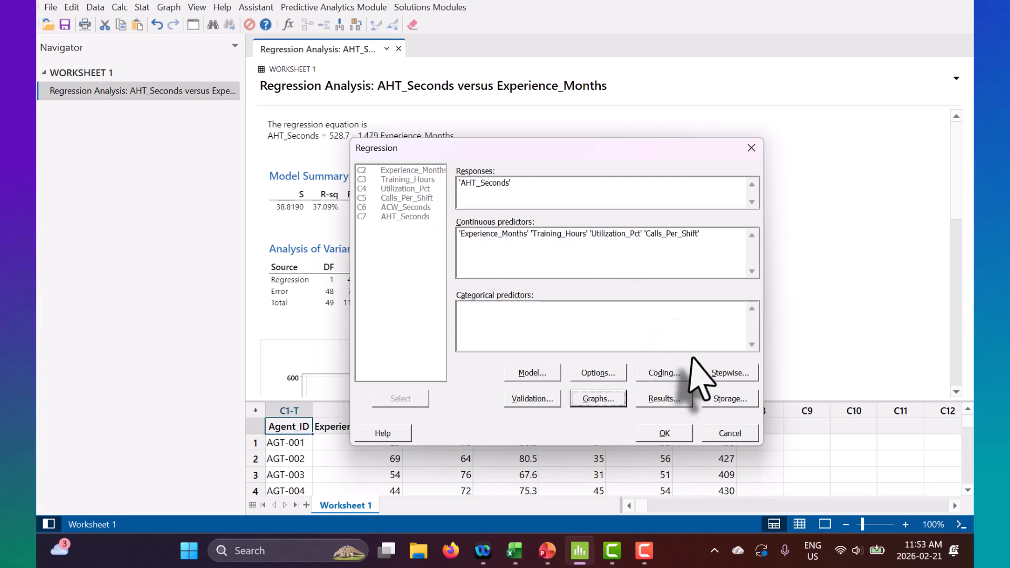
Step: Review the validation methods and the predictor coding and standardization options available for the regression
{"action": "left_click", "coordinate": [534, 401]}
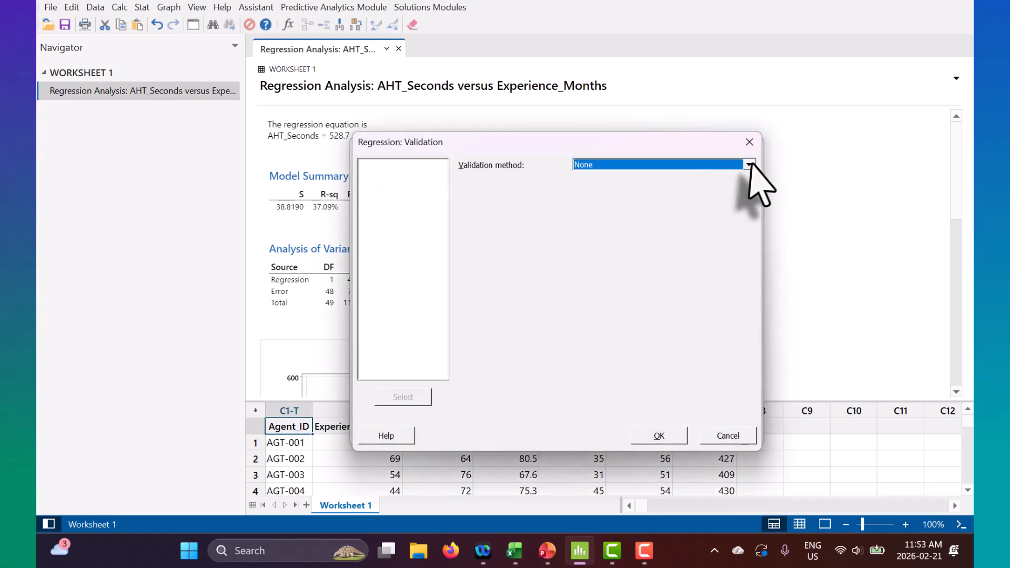
{"action": "left_click", "coordinate": [749, 165]}
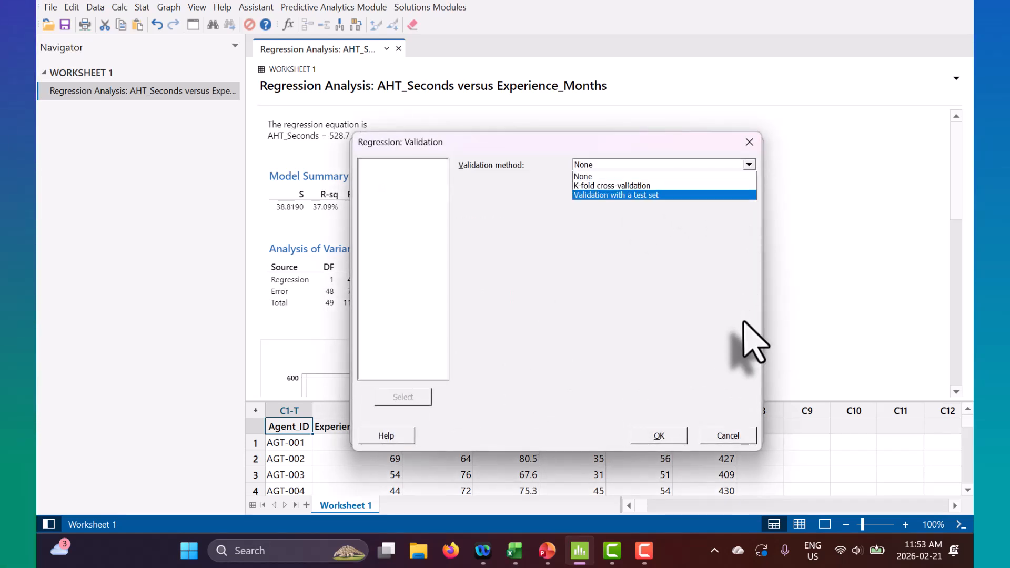
{"action": "left_click", "coordinate": [750, 141]}
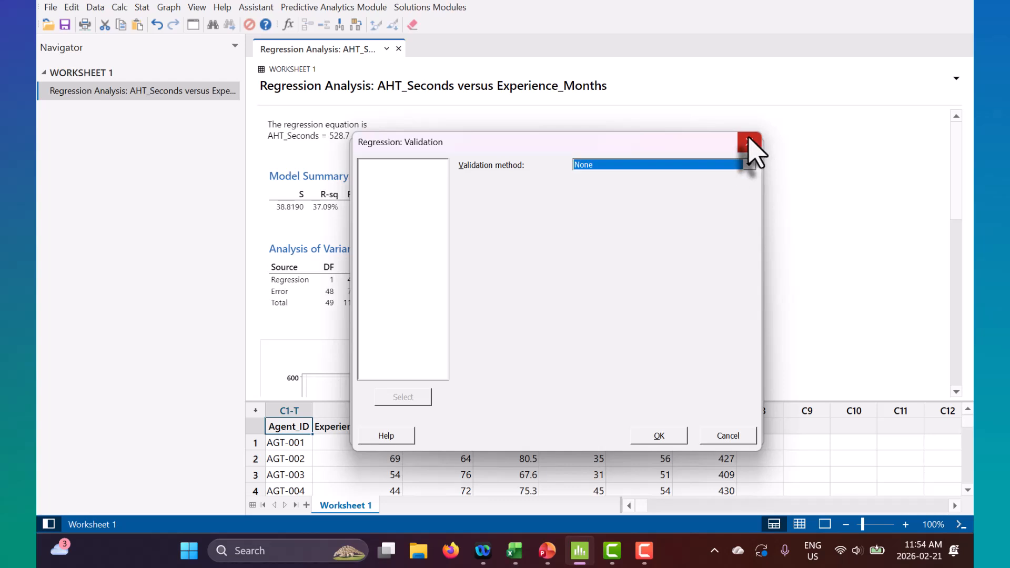
{"action": "left_click", "coordinate": [746, 139]}
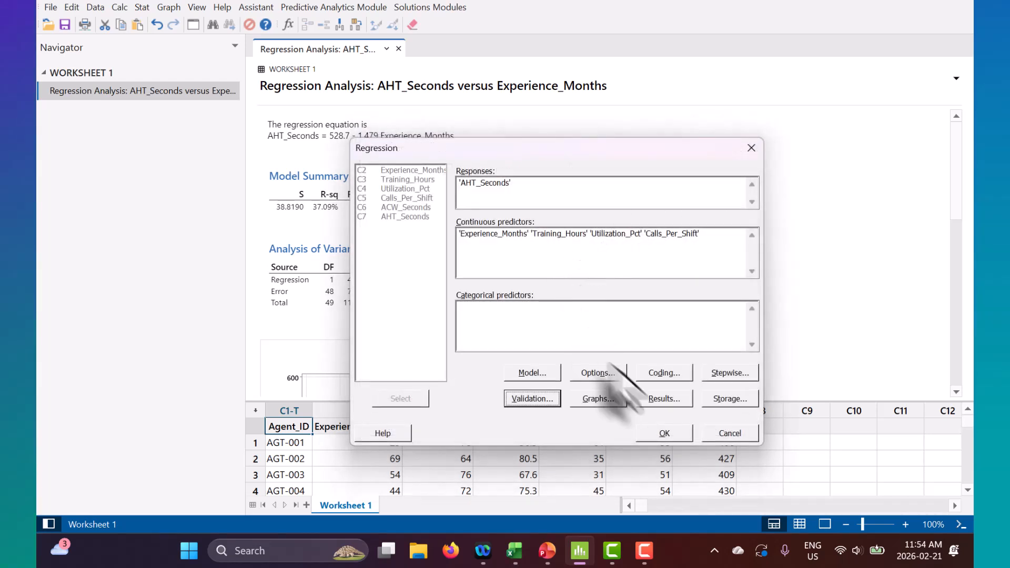
{"action": "left_click", "coordinate": [676, 373]}
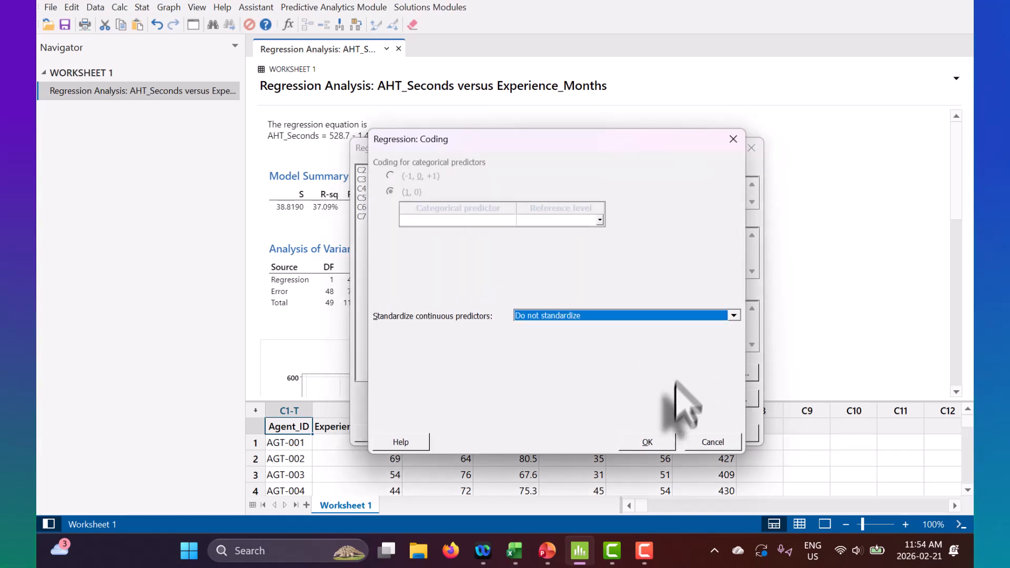
{"action": "left_click", "coordinate": [695, 446]}
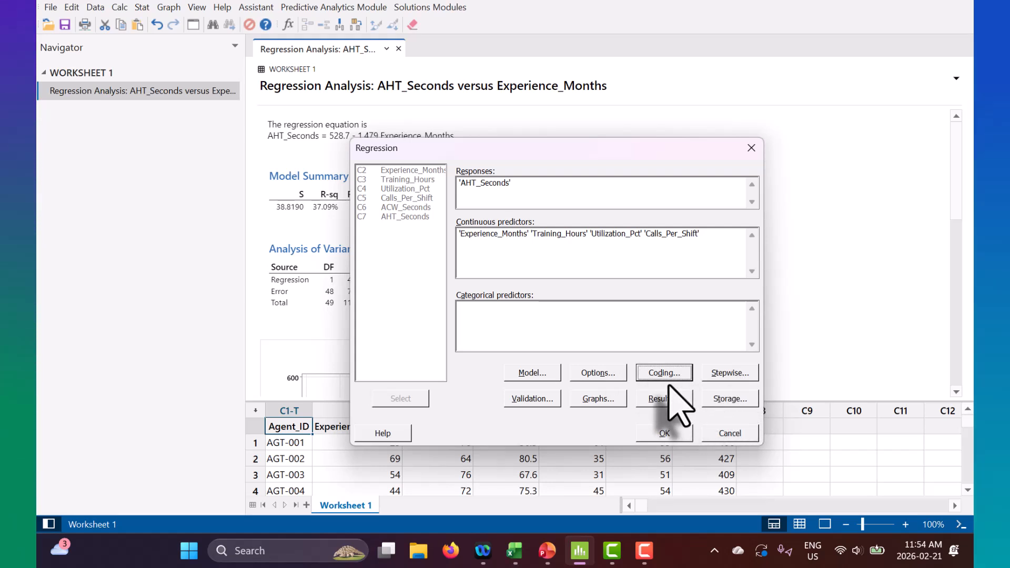
Step: Run the multiple regression and enlarge its output to review the Regression Equation and Coefficients tables, including P-values and VIFs
{"action": "left_click", "coordinate": [669, 434]}
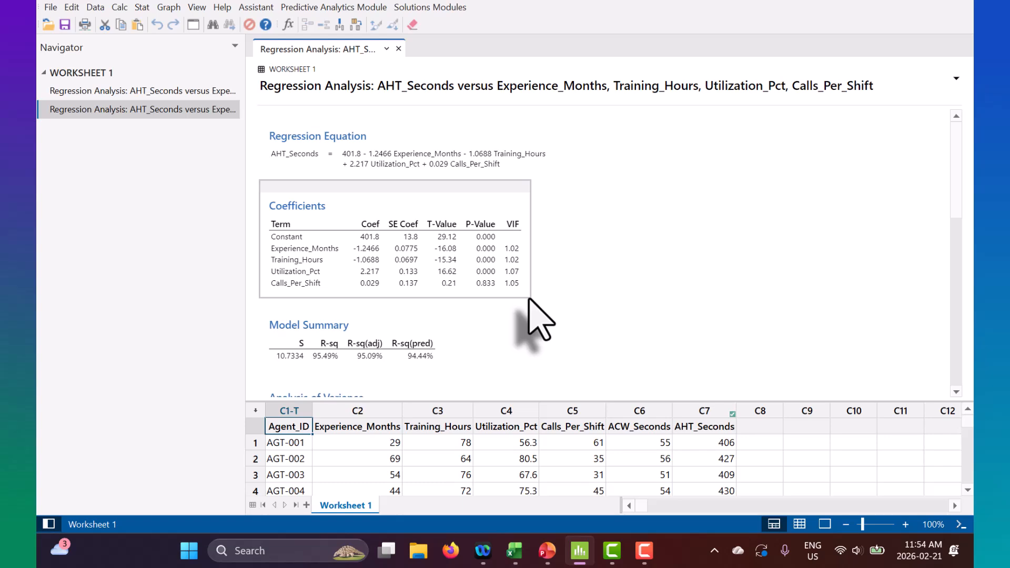
{"action": "scroll", "coordinate": [687, 322], "scroll_direction": "up", "scroll_amount": 2}
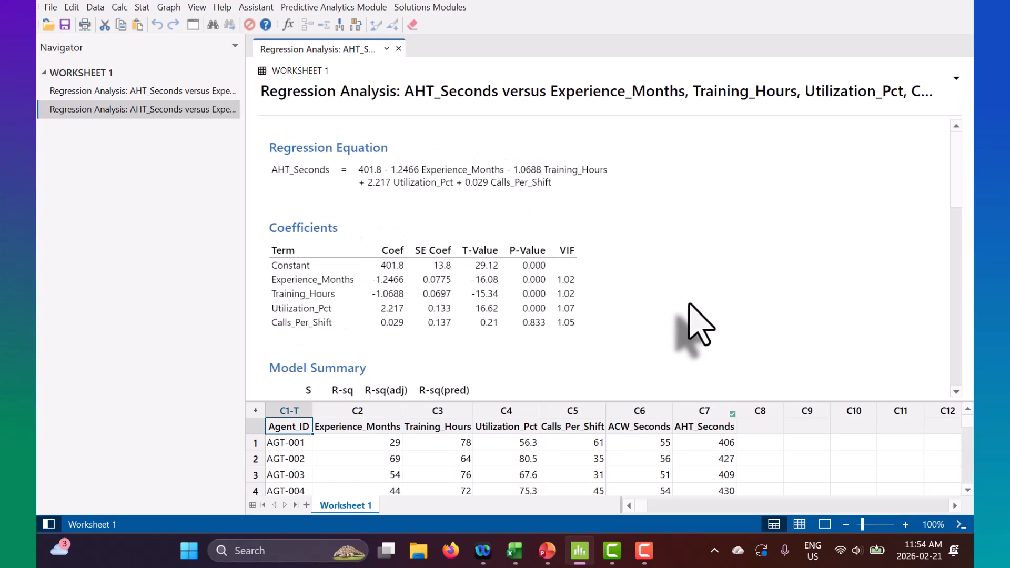
{"action": "scroll", "coordinate": [690, 304], "scroll_direction": "up", "scroll_amount": 1}
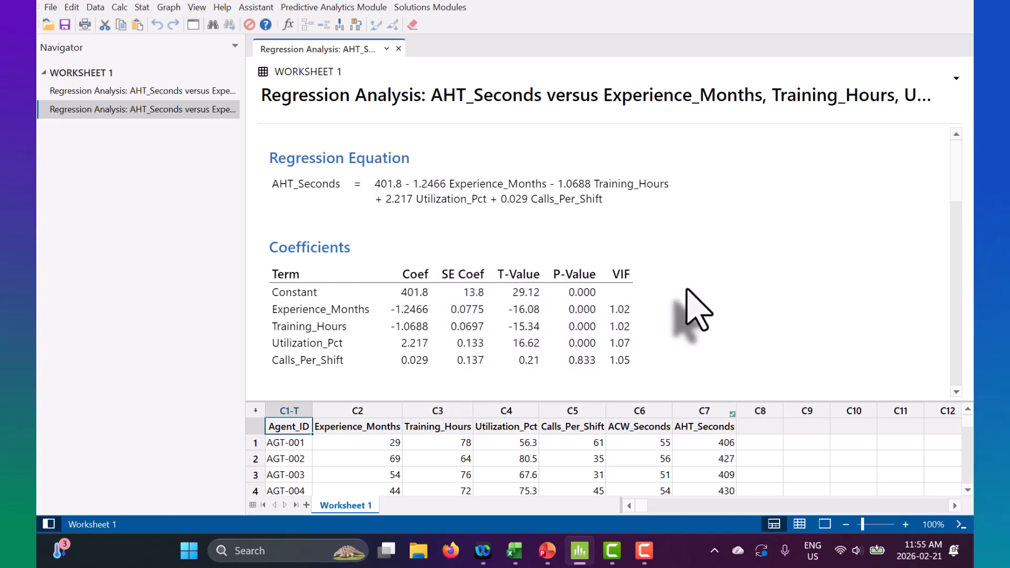
{"action": "scroll", "coordinate": [694, 311], "scroll_direction": "down", "scroll_amount": 1}
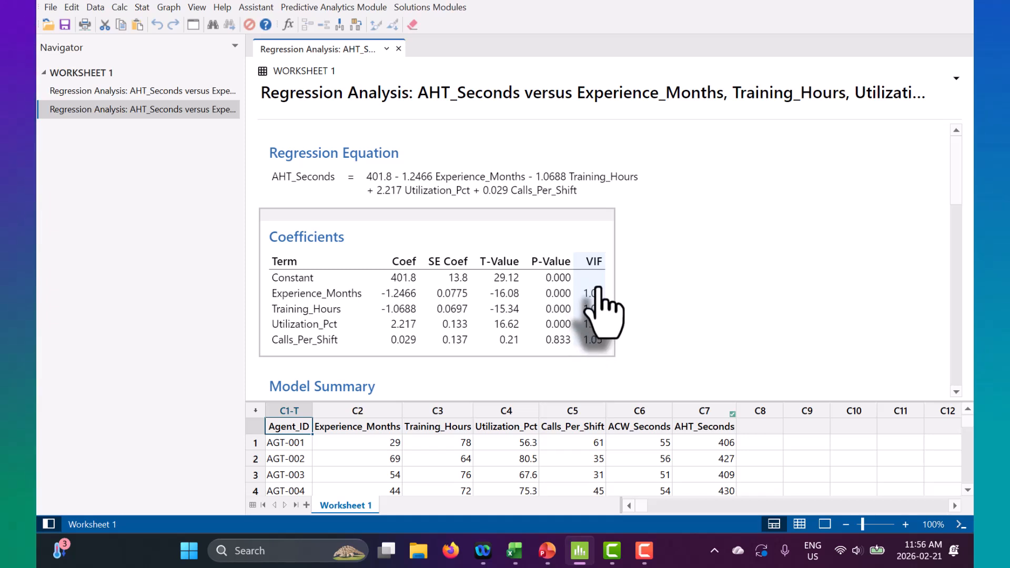
Step: Compare the Model Summary of the multiple regression with that of the Experience_Months-only model: R-sq, R-sq(adj) and S
{"action": "scroll", "coordinate": [598, 289], "scroll_direction": "down", "scroll_amount": 3}
{"action": "scroll", "coordinate": [560, 276], "scroll_direction": "down", "scroll_amount": 3}
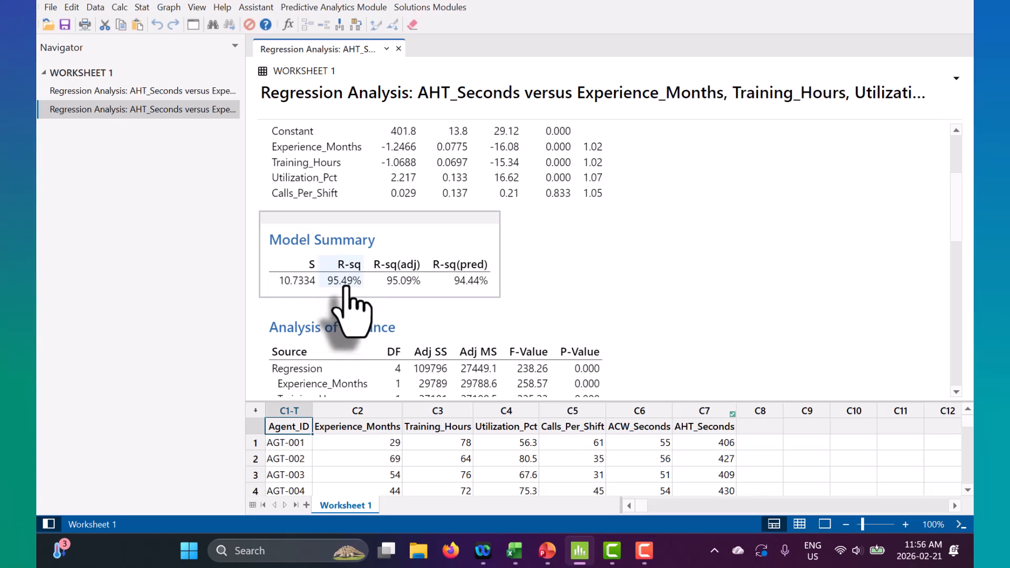
{"action": "left_click", "coordinate": [192, 93]}
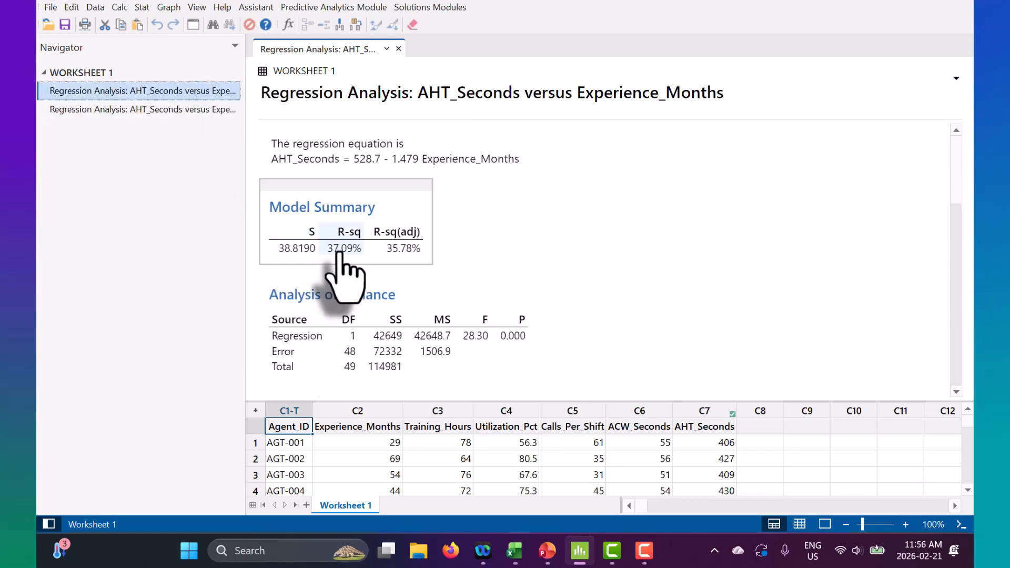
{"action": "left_click", "coordinate": [180, 109]}
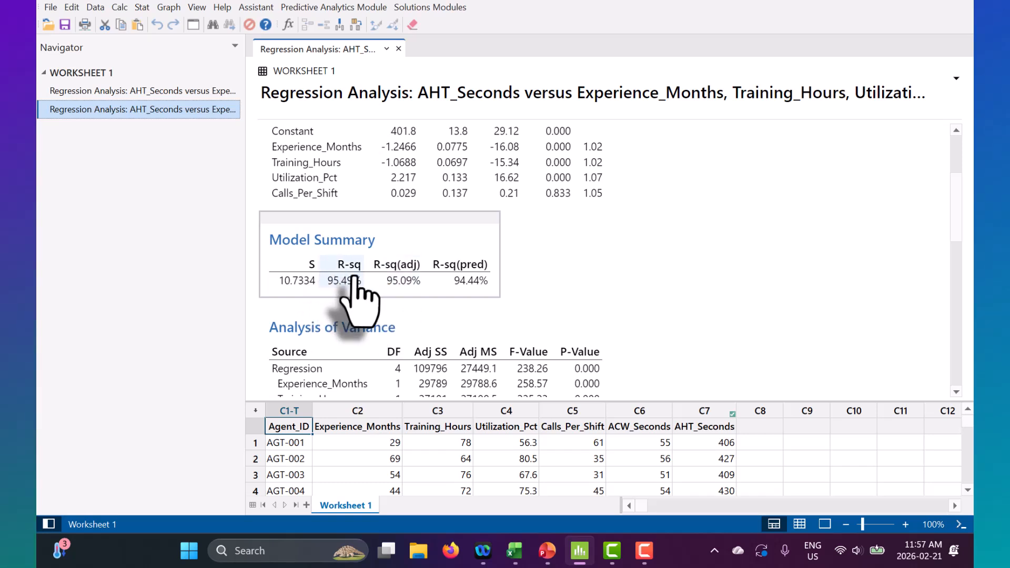
{"action": "left_click", "coordinate": [206, 92]}
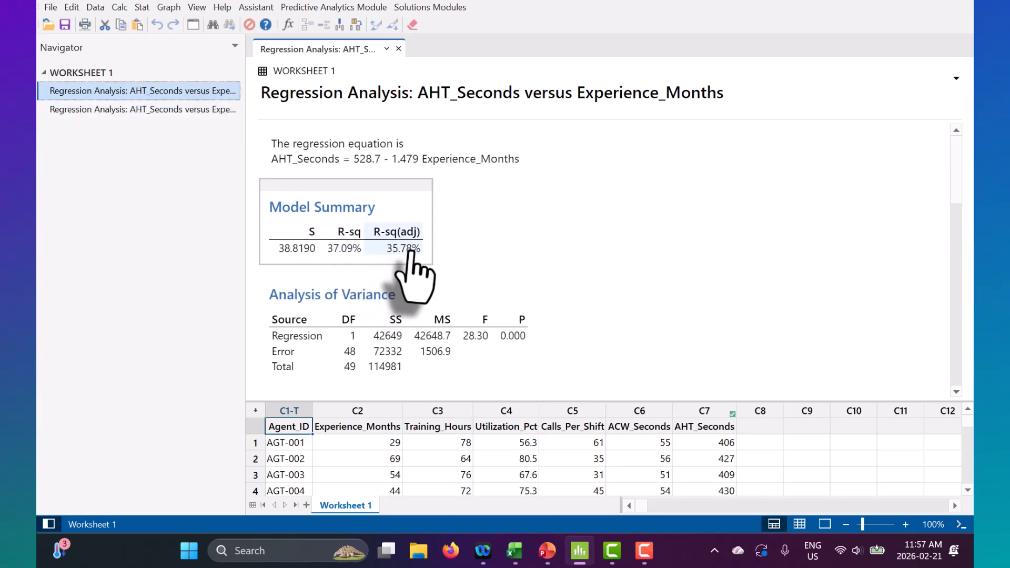
{"action": "left_click", "coordinate": [200, 110]}
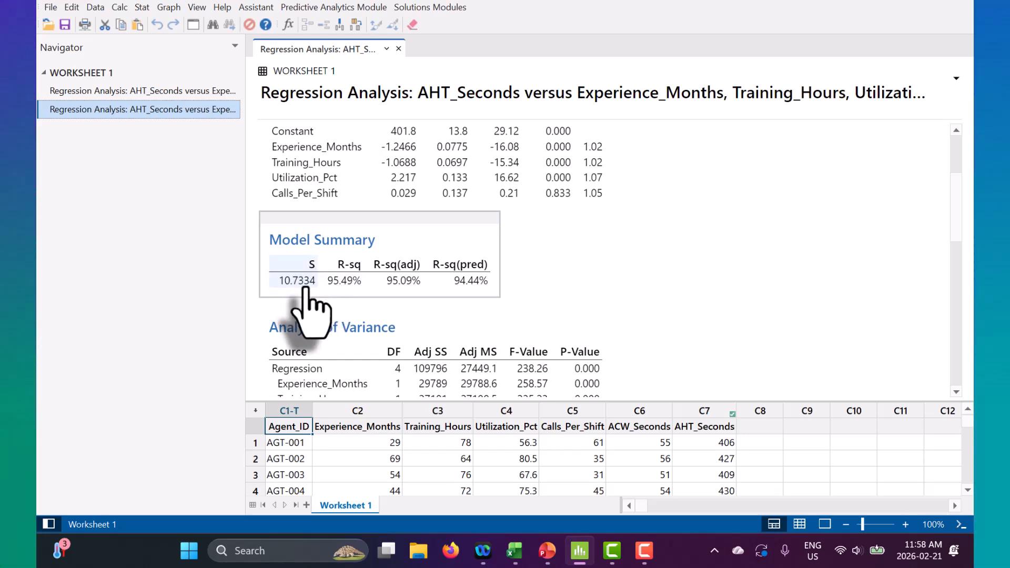
Step: Examine the multiple regression's Analysis of Variance table, including the F-values and P-values of each predictor
{"action": "scroll", "coordinate": [307, 289], "scroll_direction": "down", "scroll_amount": 3}
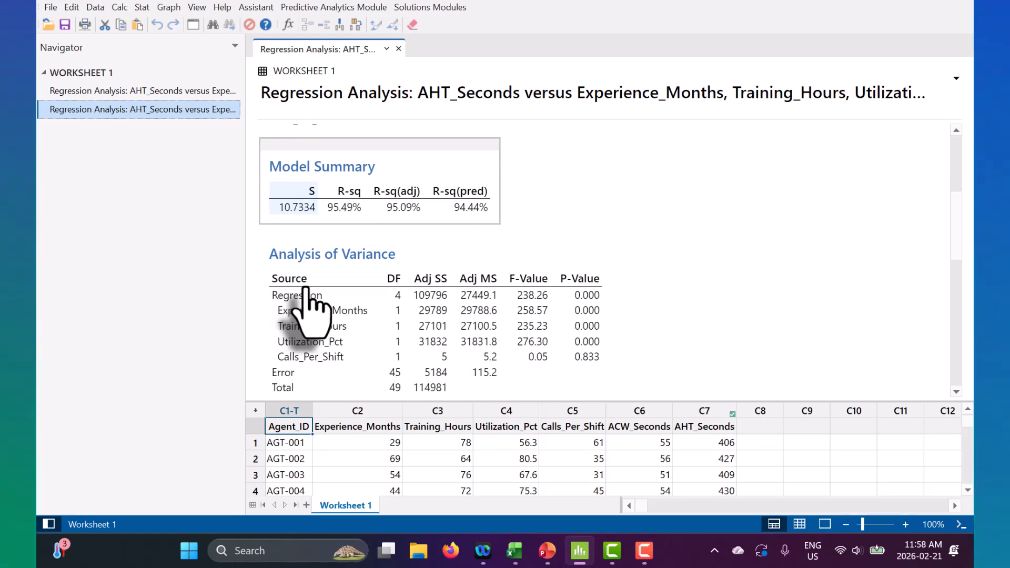
{"action": "scroll", "coordinate": [316, 308], "scroll_direction": "down", "scroll_amount": 3}
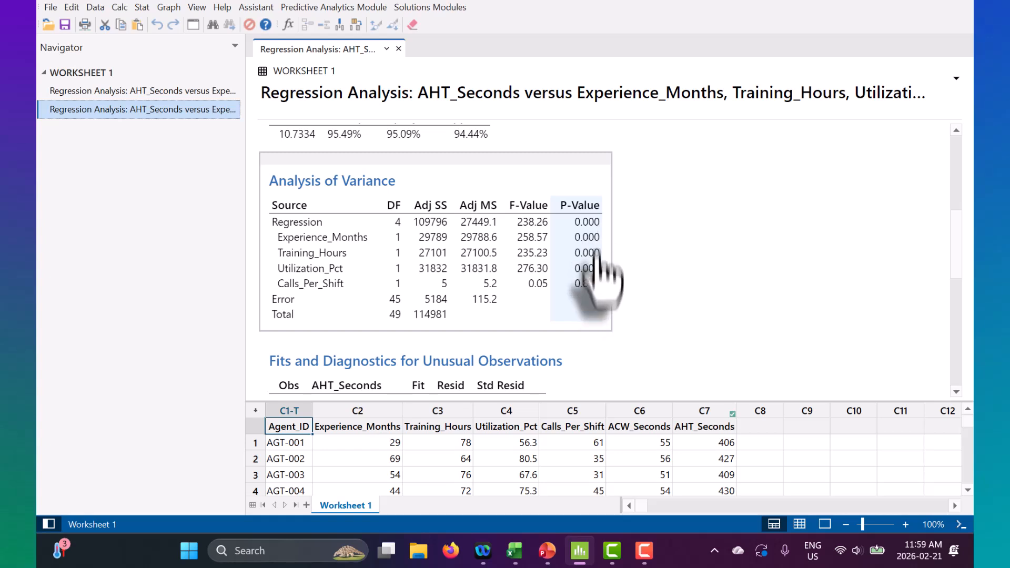
{"action": "scroll", "coordinate": [590, 293], "scroll_direction": "up", "scroll_amount": 3}
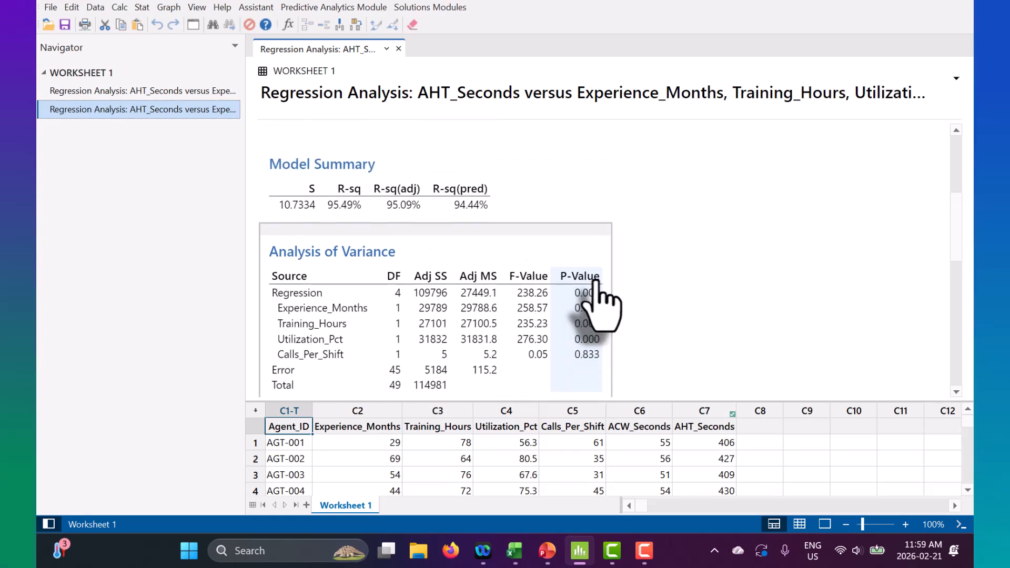
{"action": "scroll", "coordinate": [599, 284], "scroll_direction": "down", "scroll_amount": 3}
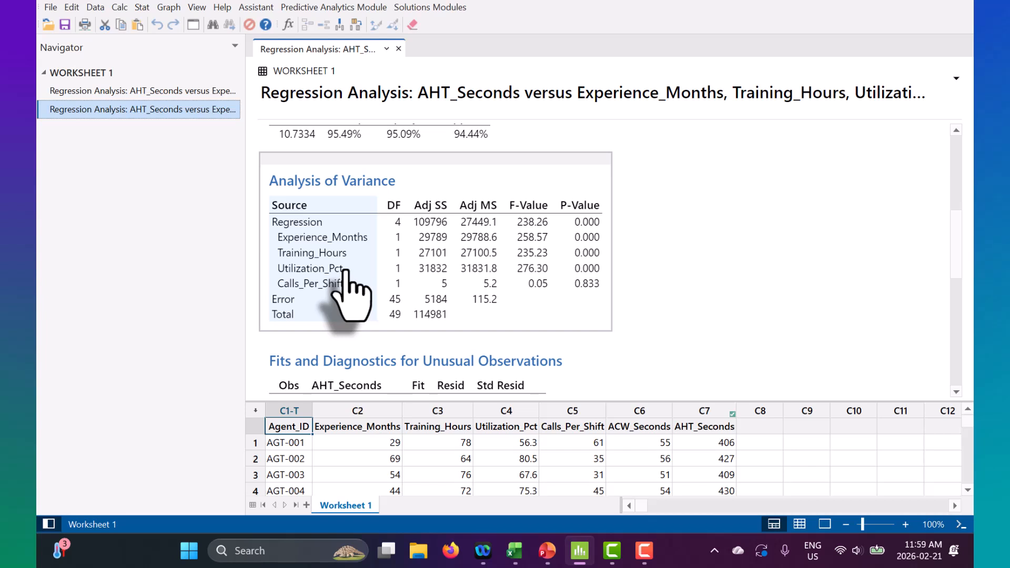
Step: Check the unusual observation in the Fits and Diagnostics table and select the Agent_ID cell of row 28 in the worksheet
{"action": "scroll", "coordinate": [621, 295], "scroll_direction": "down", "scroll_amount": 2}
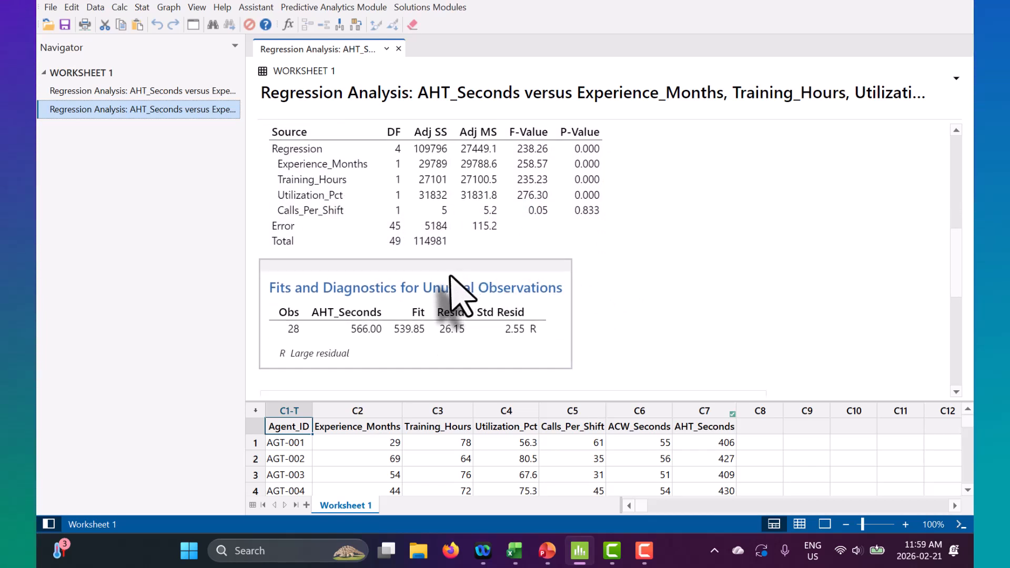
{"action": "scroll", "coordinate": [449, 275], "scroll_direction": "down", "scroll_amount": 2}
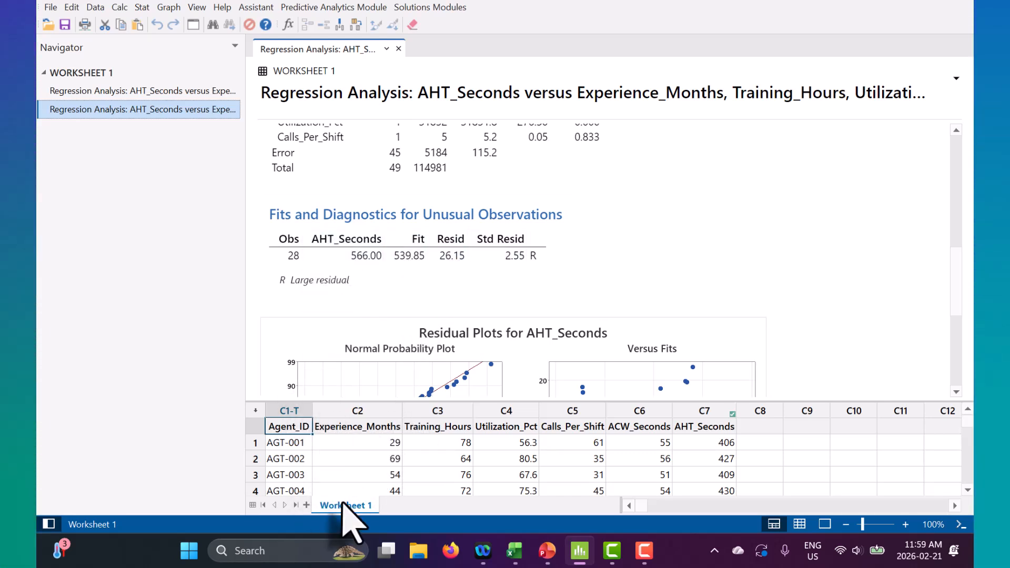
{"action": "scroll", "coordinate": [349, 463], "scroll_direction": "down", "scroll_amount": 7}
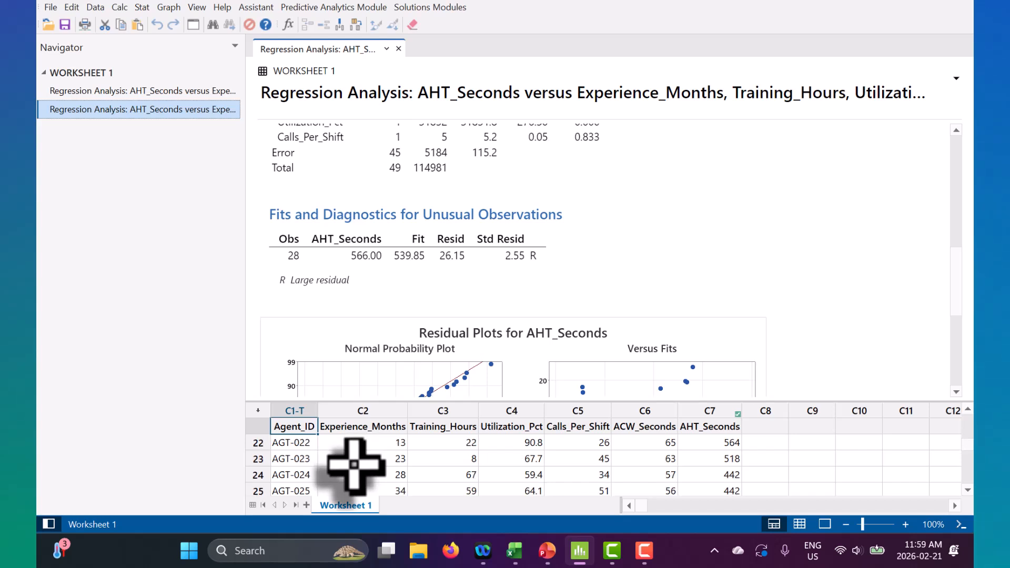
{"action": "scroll", "coordinate": [354, 465], "scroll_direction": "down", "scroll_amount": 2}
{"action": "left_click", "coordinate": [299, 443]}
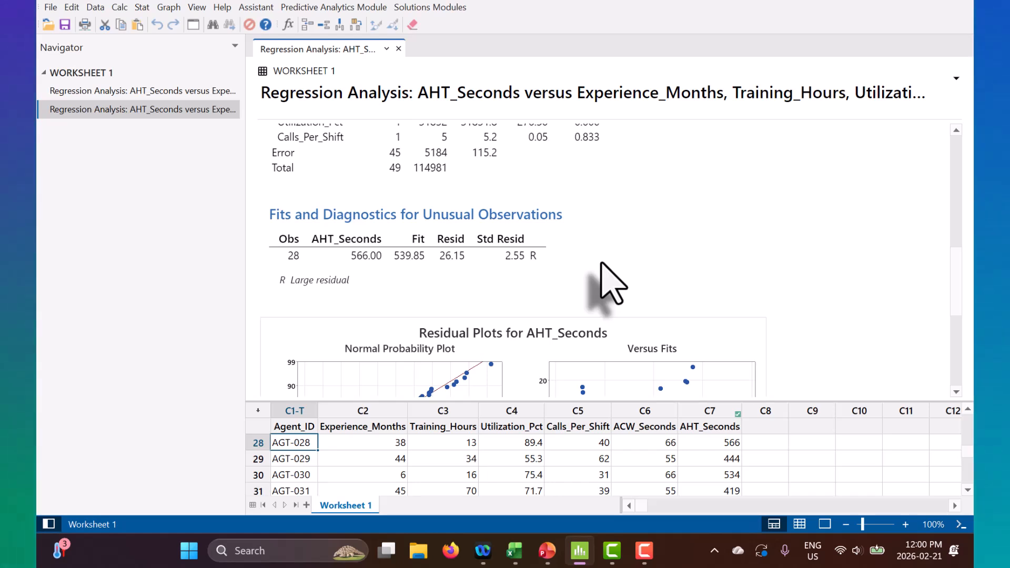
Step: Shrink the output to examine the four-in-one residual plots for AHT_Seconds and the VIFs in the Coefficients table
{"action": "scroll", "coordinate": [603, 262], "scroll_direction": "down", "scroll_amount": 1}
{"action": "scroll", "coordinate": [602, 263], "scroll_direction": "down", "scroll_amount": 1}
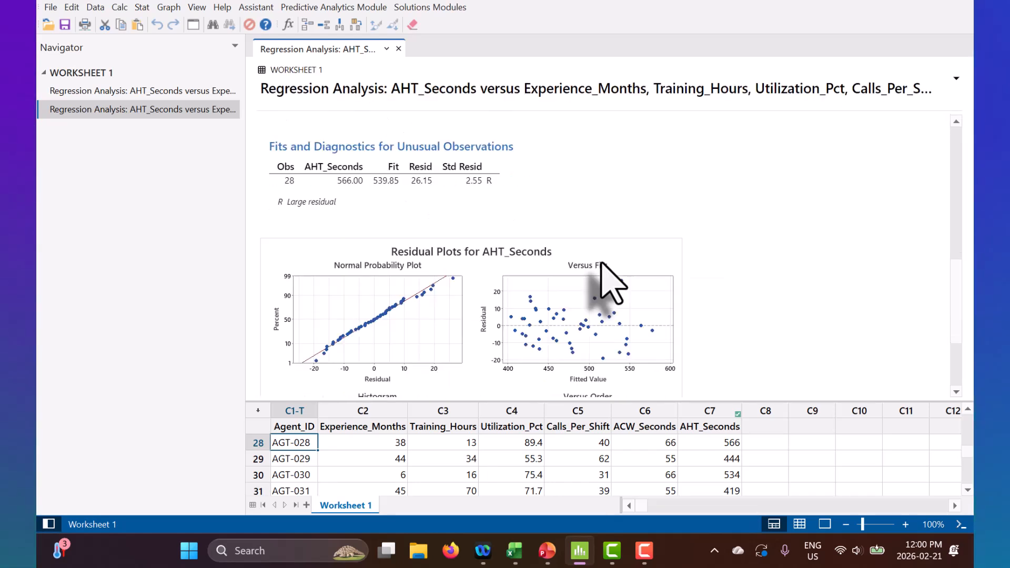
{"action": "scroll", "coordinate": [602, 263], "scroll_direction": "down", "scroll_amount": 1}
{"action": "scroll", "coordinate": [603, 263], "scroll_direction": "down", "scroll_amount": 1}
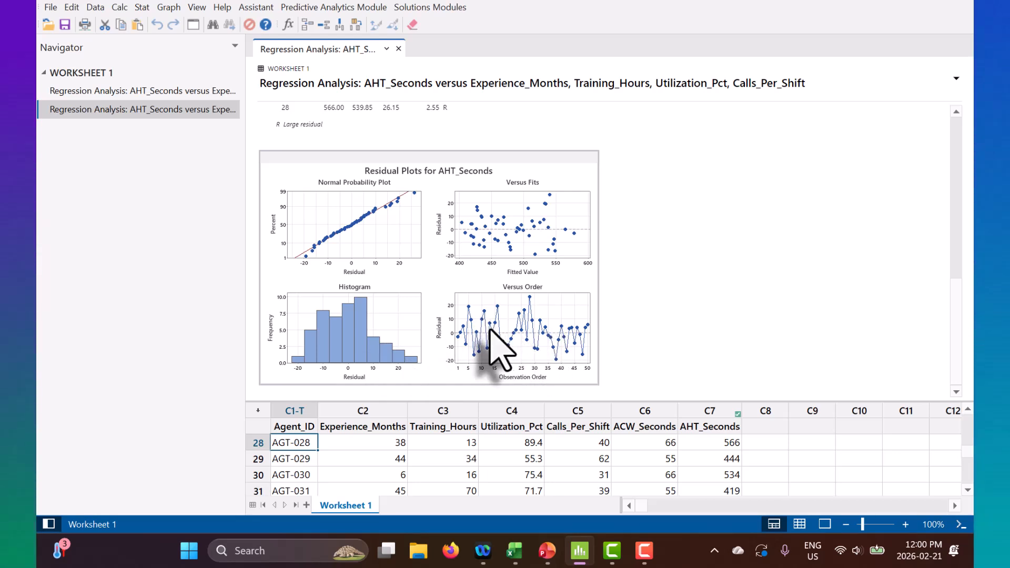
{"action": "scroll", "coordinate": [752, 324], "scroll_direction": "up", "scroll_amount": 10}
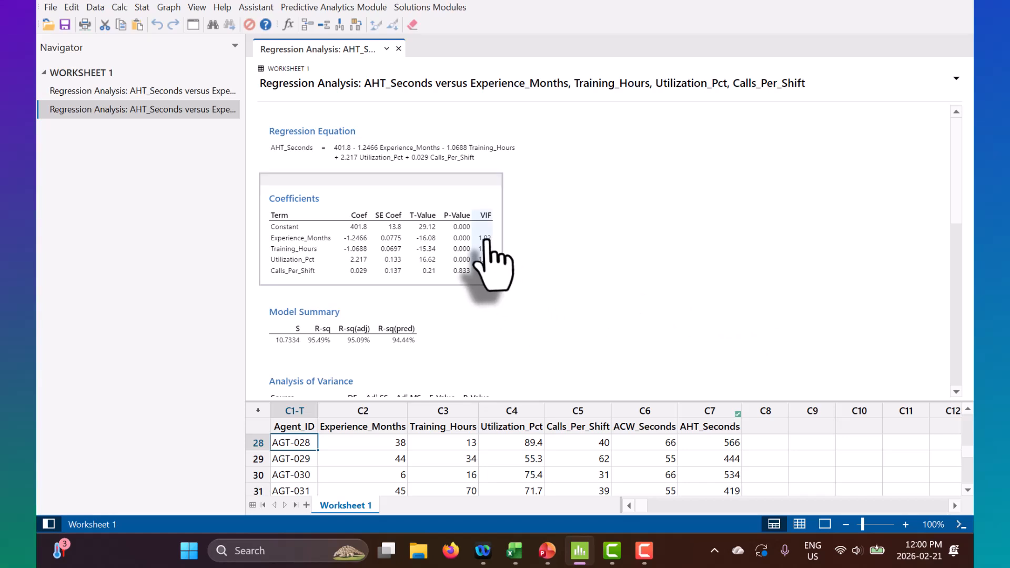
Step: Rerun the AHT_Seconds regression with ACW_Seconds added as a continuous predictor, keeping the four-in-one residual plots
{"action": "left_click", "coordinate": [684, 371]}
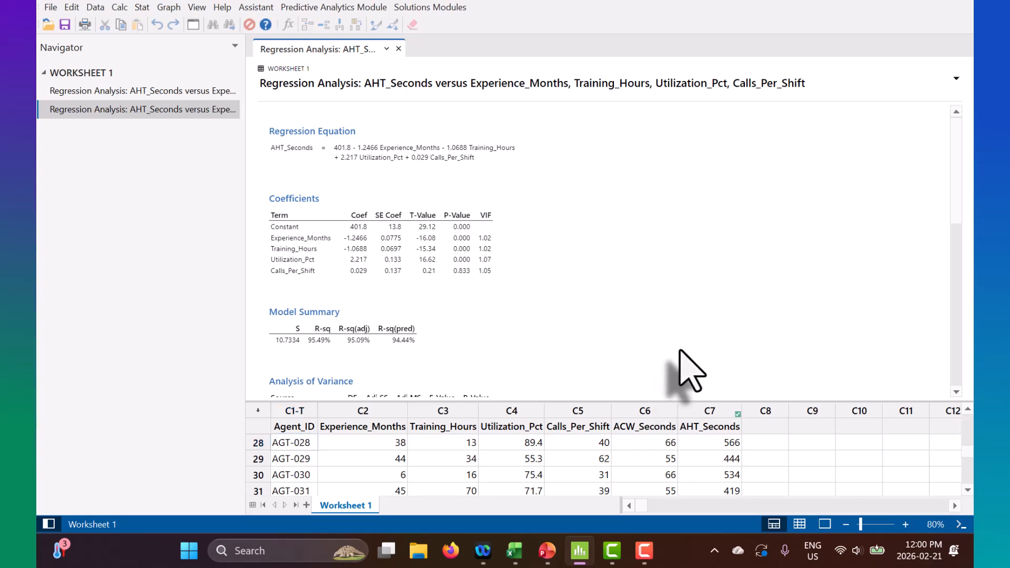
{"action": "key", "text": "ctrl+e"}
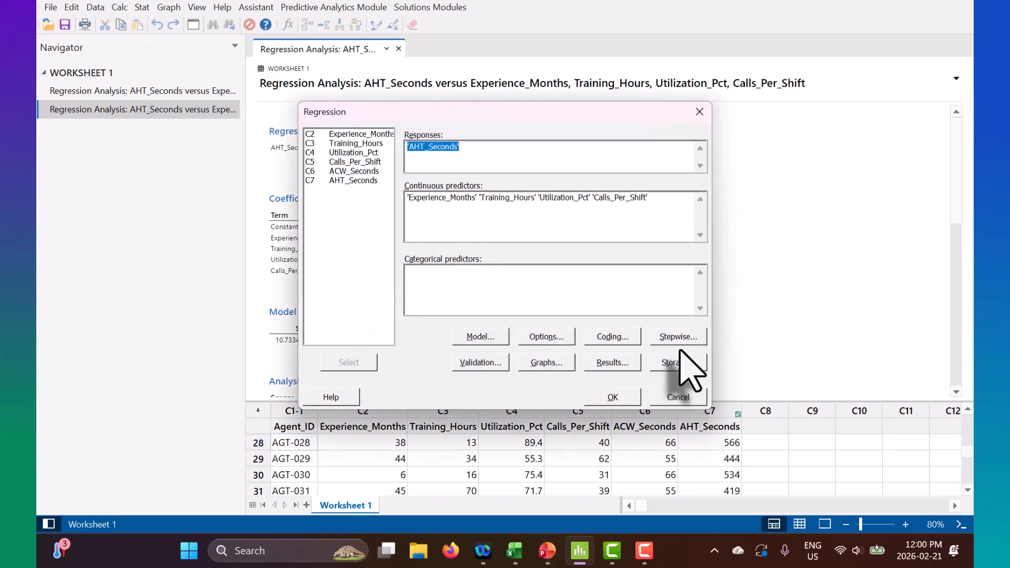
{"action": "left_click", "coordinate": [671, 220]}
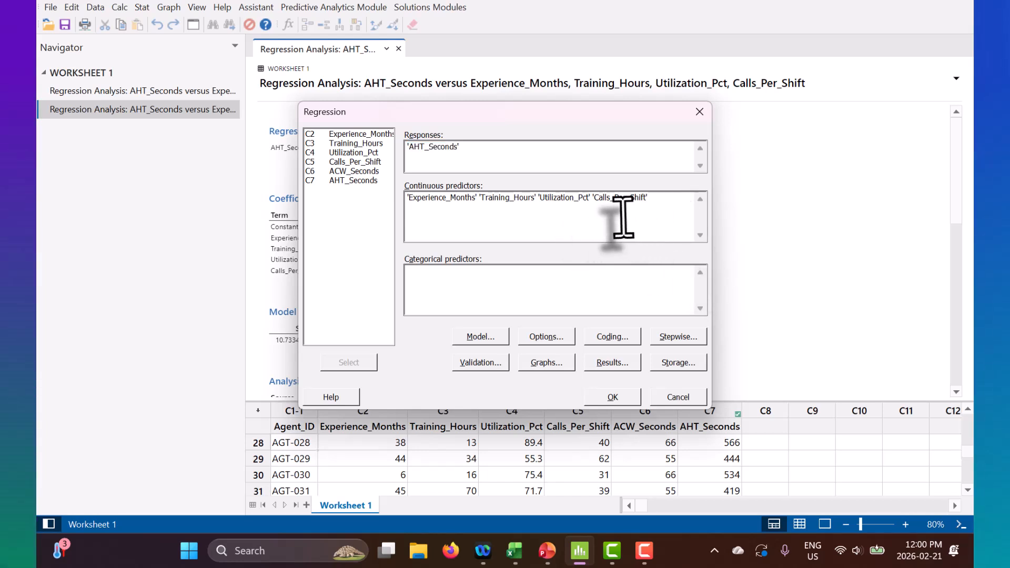
{"action": "double_click", "coordinate": [356, 171]}
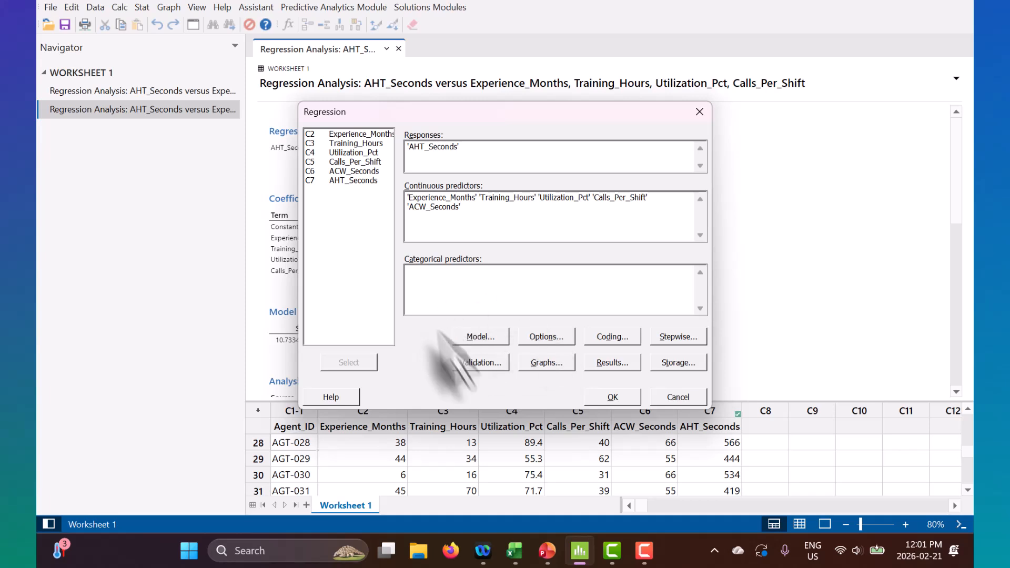
{"action": "left_click", "coordinate": [550, 361]}
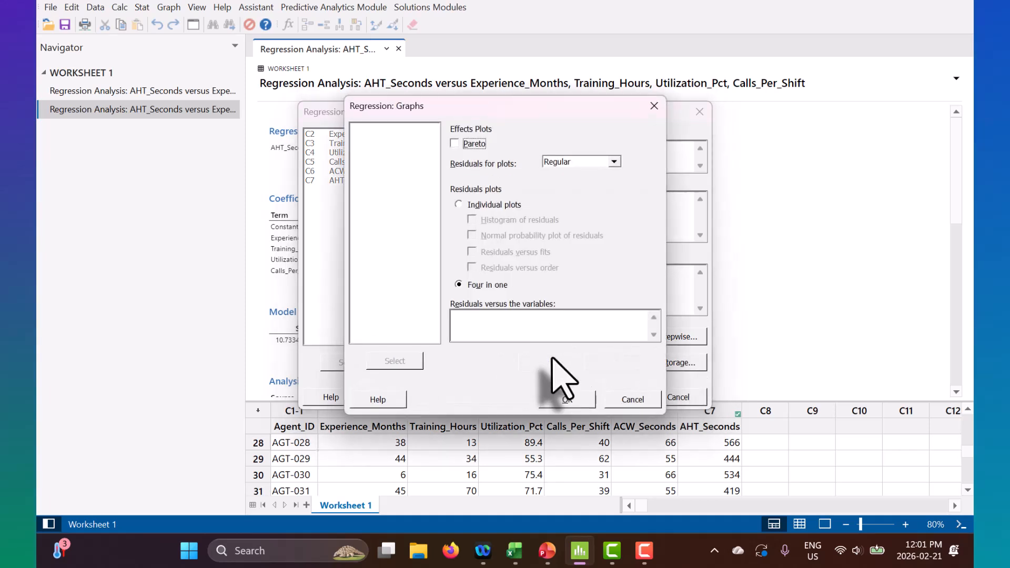
{"action": "left_click", "coordinate": [654, 106]}
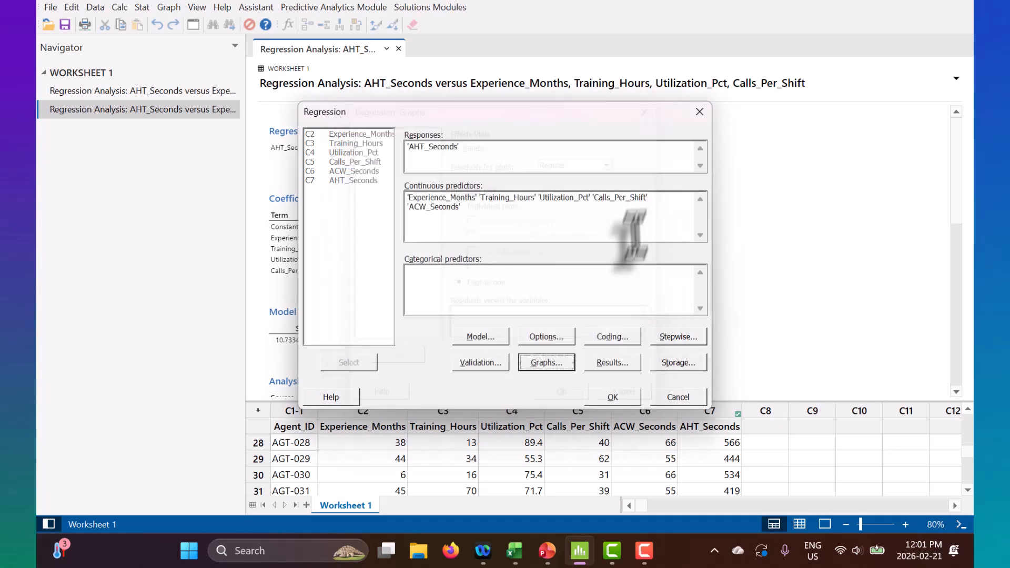
{"action": "left_click", "coordinate": [626, 398]}
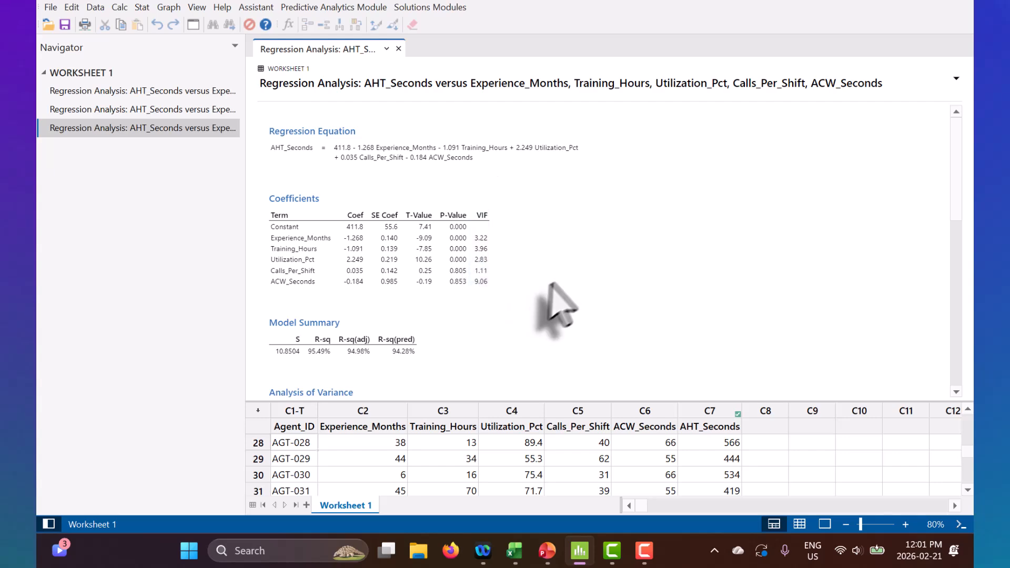
Step: Enlarge the new output and compare its Coefficients table with the four-predictor model: VIF, SE Coef and P-values
{"action": "scroll", "coordinate": [606, 284], "scroll_direction": "up", "scroll_amount": 3}
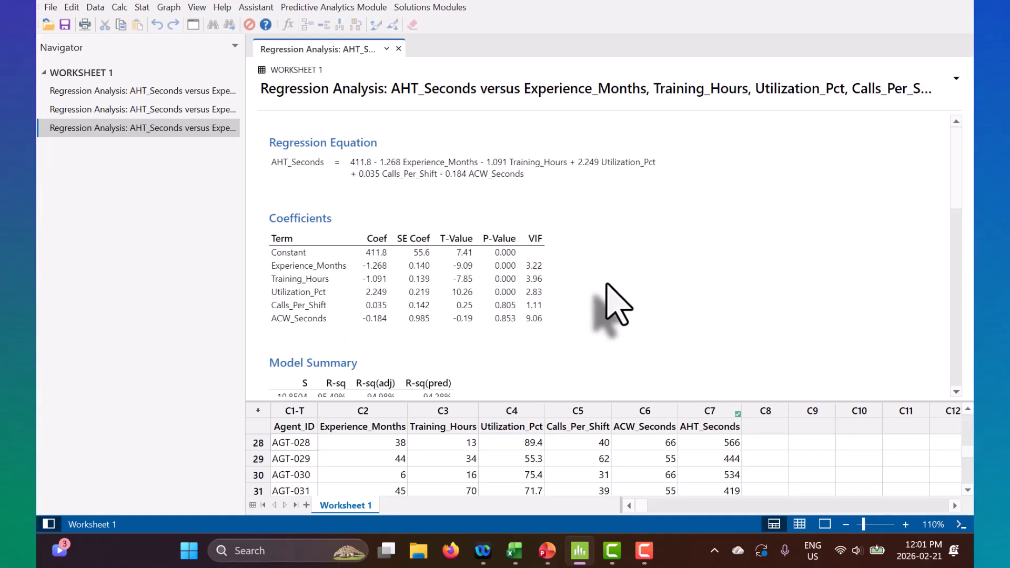
{"action": "scroll", "coordinate": [606, 284], "scroll_direction": "up", "scroll_amount": 1}
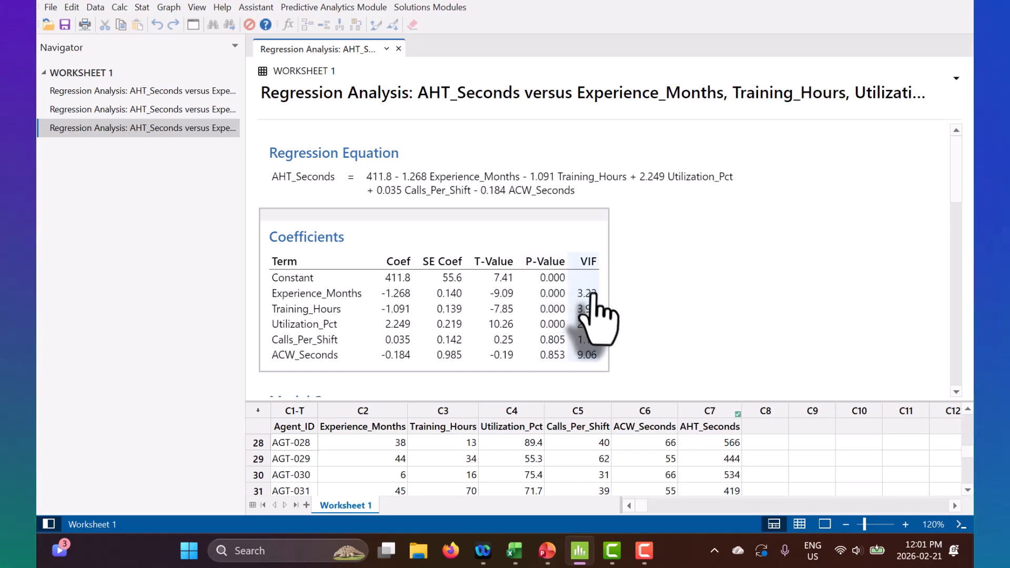
{"action": "left_click", "coordinate": [198, 109]}
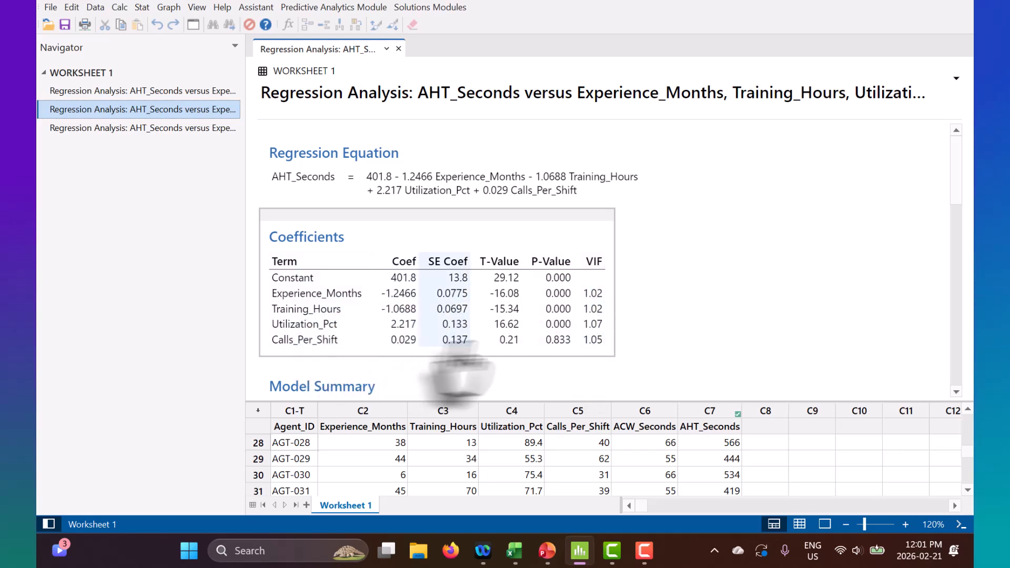
{"action": "left_click", "coordinate": [169, 129]}
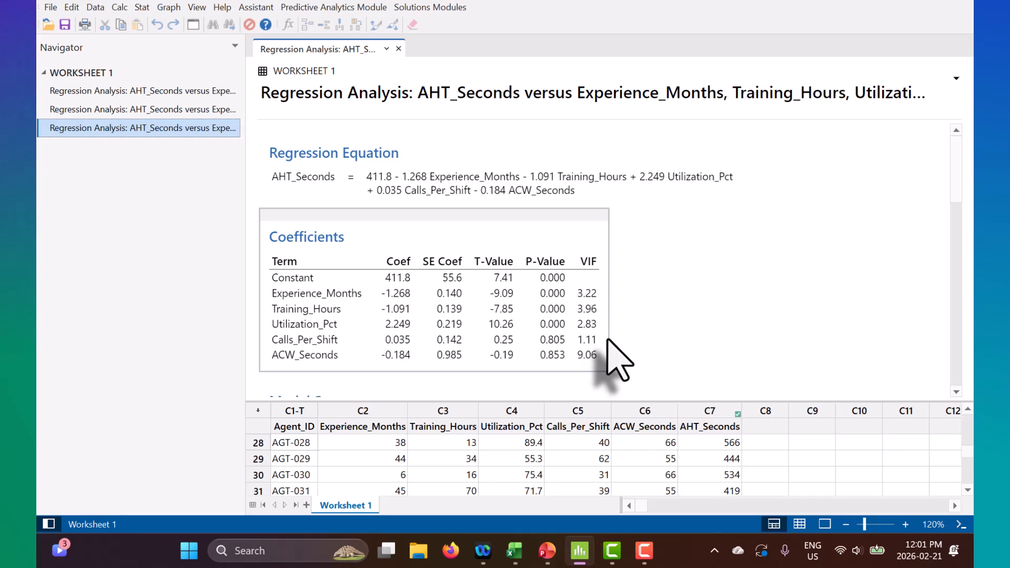
{"action": "scroll", "coordinate": [526, 320], "scroll_direction": "down", "scroll_amount": 3}
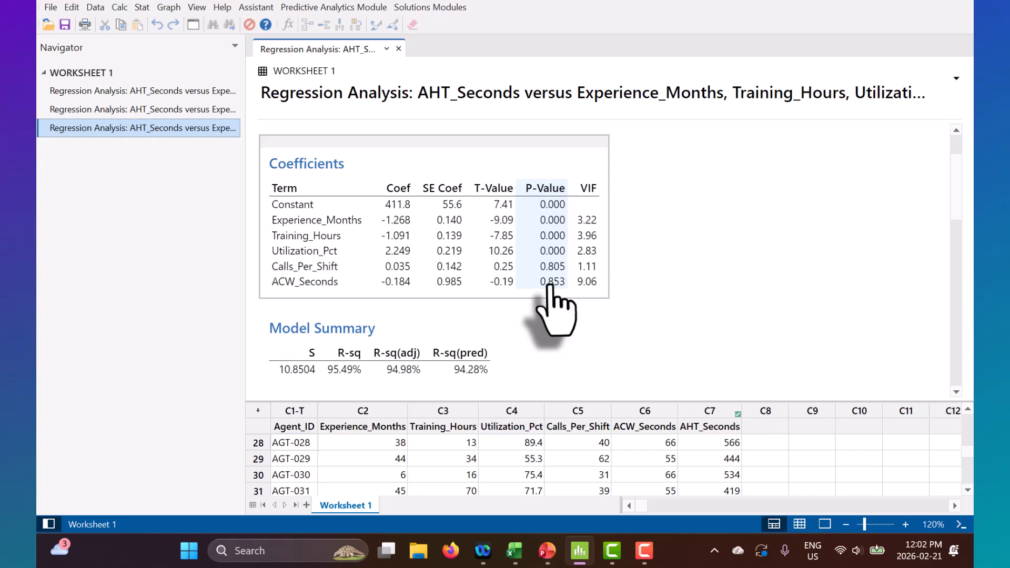
Step: Compare the Model Summary of the model including ACW_Seconds with the four-predictor model: R-sq, R-sq(adj) and R-sq(pred)
{"action": "scroll", "coordinate": [552, 301], "scroll_direction": "down", "scroll_amount": 2}
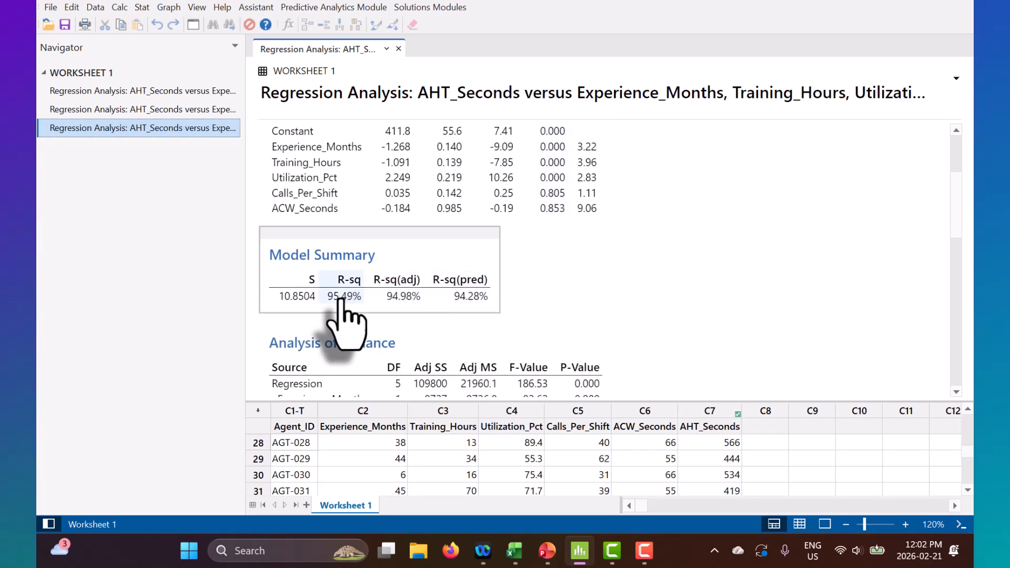
{"action": "left_click", "coordinate": [216, 109]}
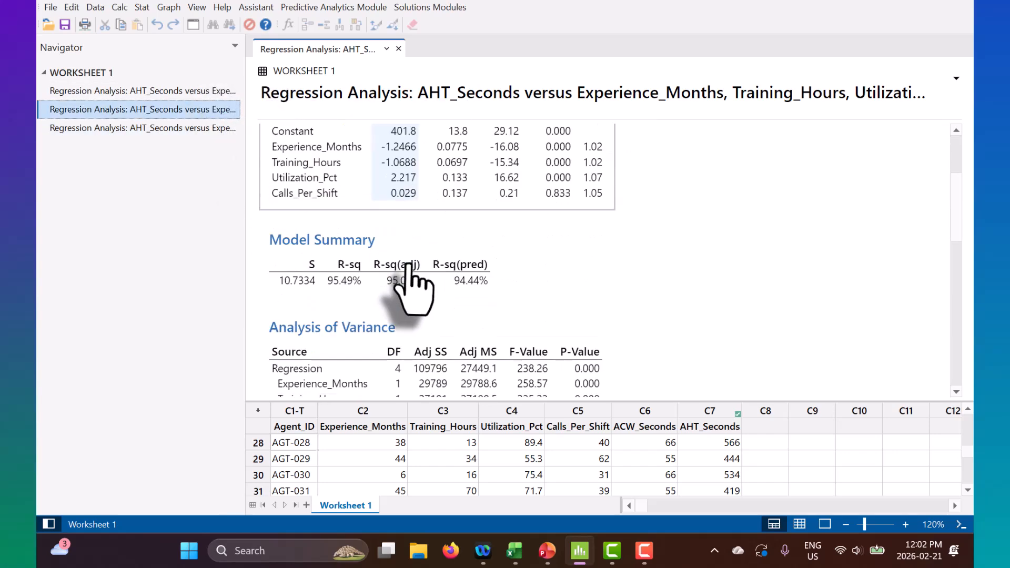
{"action": "left_click", "coordinate": [200, 128]}
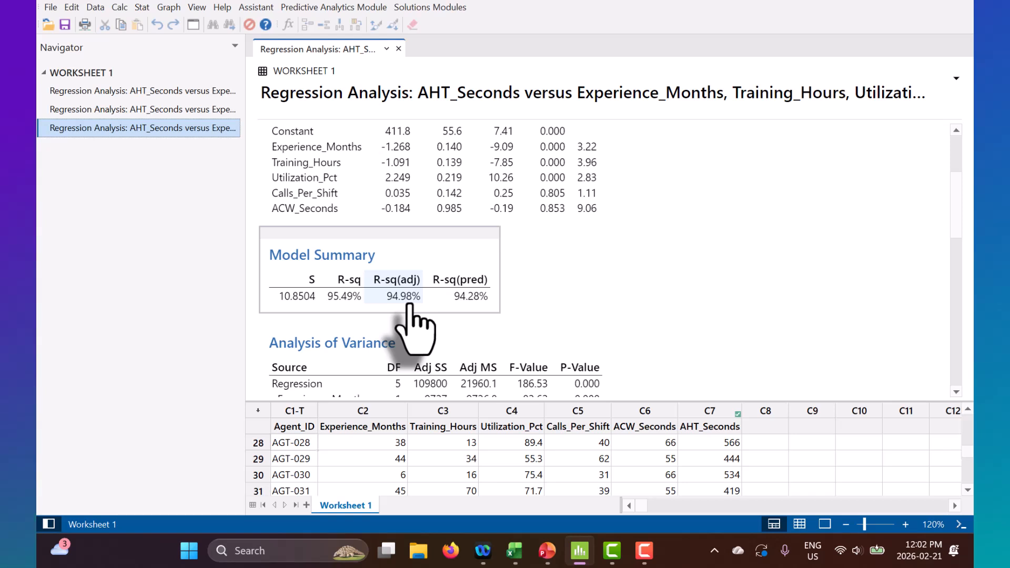
{"action": "left_click", "coordinate": [139, 110]}
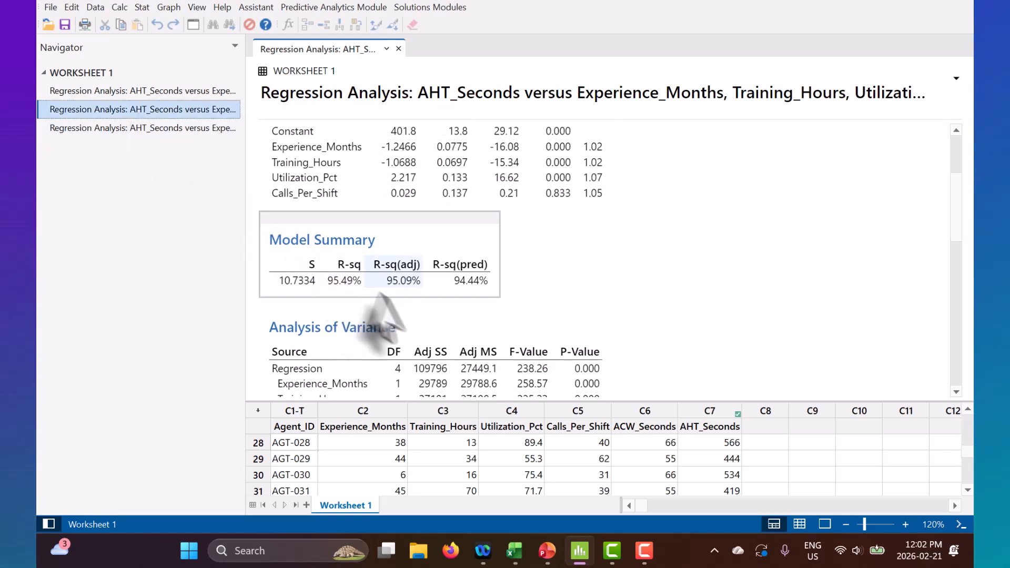
{"action": "left_click", "coordinate": [163, 129]}
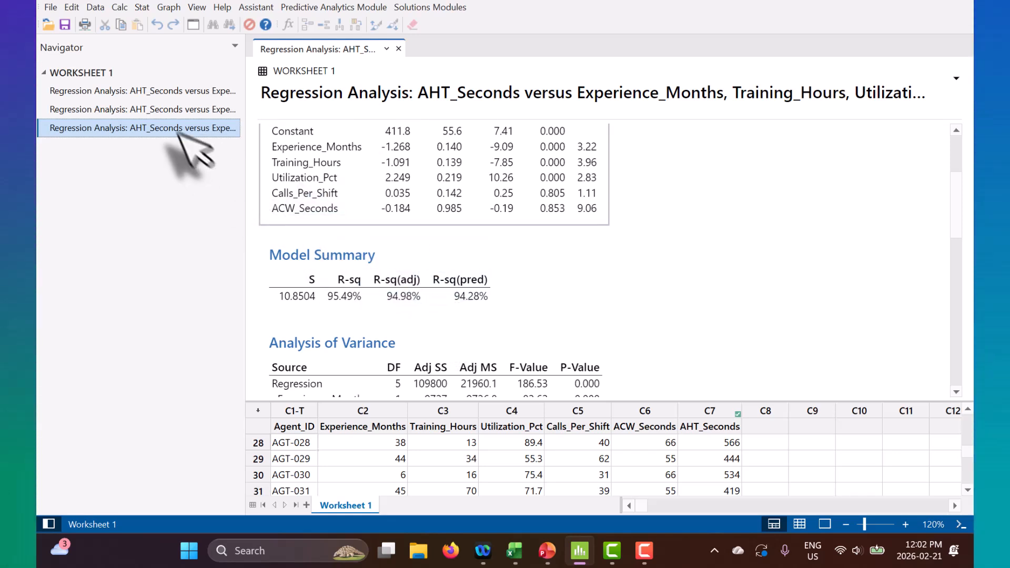
{"action": "left_click", "coordinate": [175, 109]}
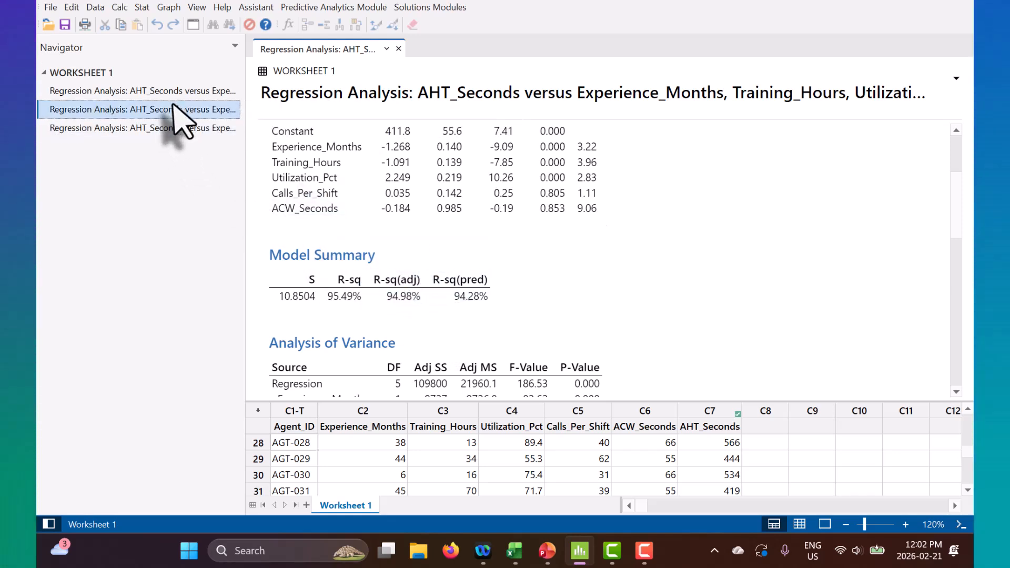
{"action": "left_click", "coordinate": [141, 128]}
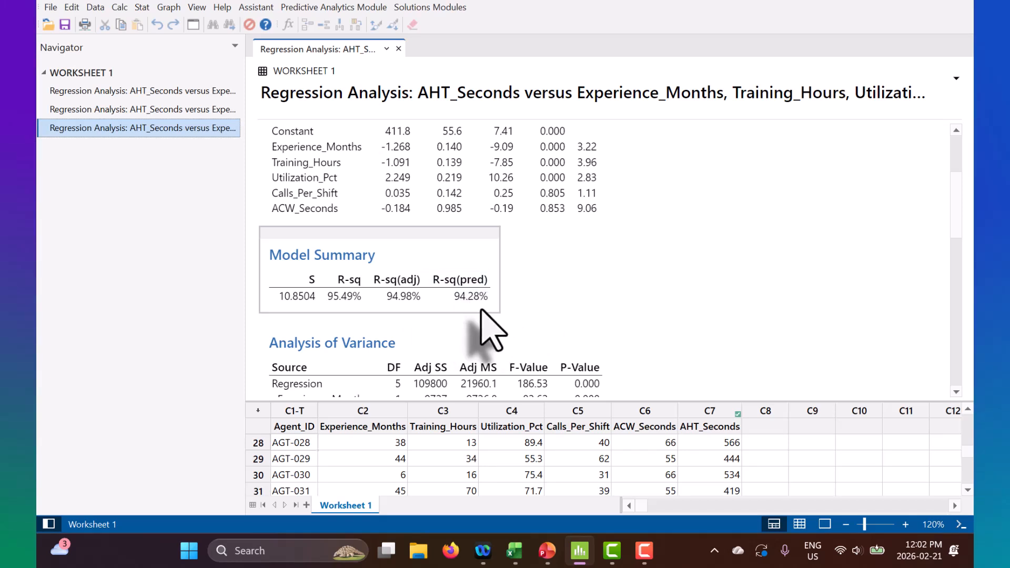
Step: Examine the Coefficients, Model Summary and Analysis of Variance tables of the ACW_Seconds model, including each predictor's F-value and P-value
{"action": "scroll", "coordinate": [612, 321], "scroll_direction": "up", "scroll_amount": 3}
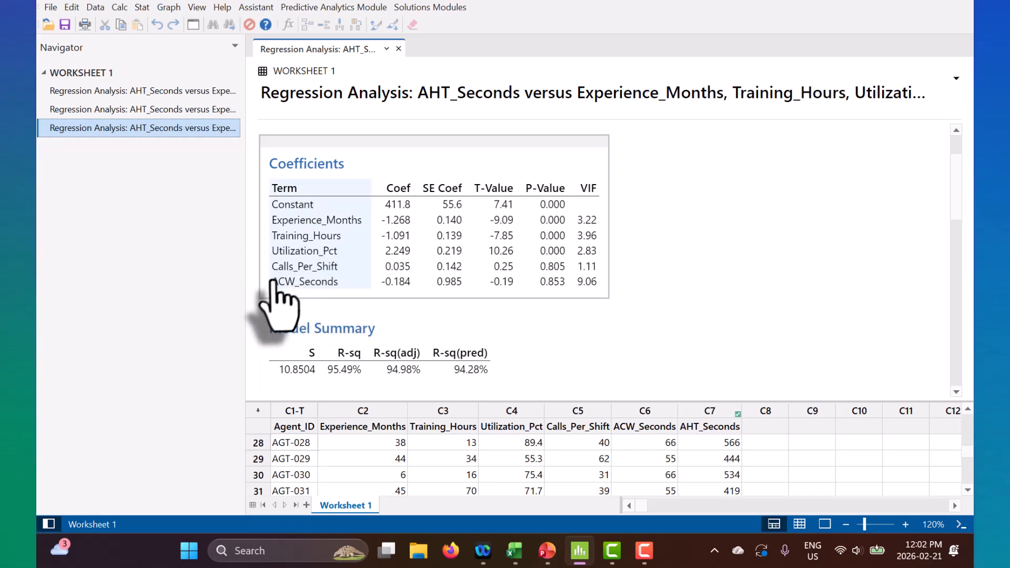
{"action": "scroll", "coordinate": [545, 337], "scroll_direction": "down", "scroll_amount": 3}
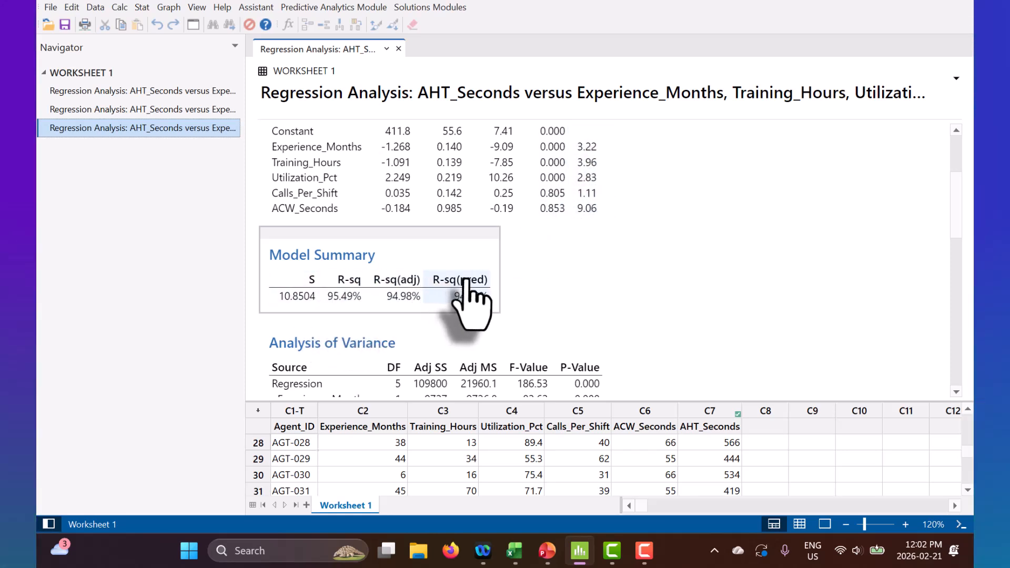
{"action": "scroll", "coordinate": [541, 316], "scroll_direction": "down", "scroll_amount": 3}
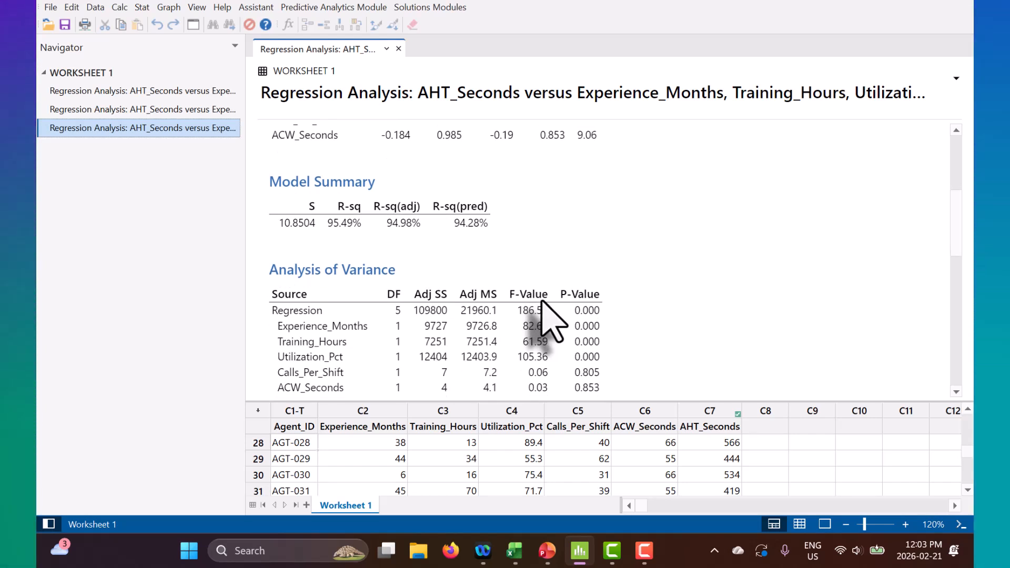
{"action": "scroll", "coordinate": [688, 327], "scroll_direction": "up", "scroll_amount": 5}
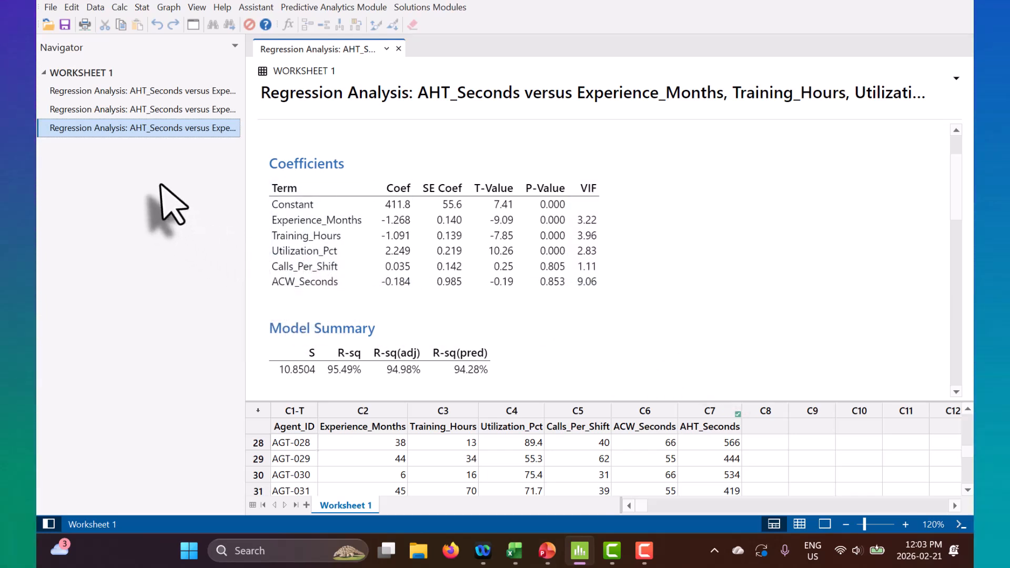
Step: Return to the four-predictor regression output and review its Regression Equation, Coefficients and Model Summary
{"action": "left_click", "coordinate": [191, 111]}
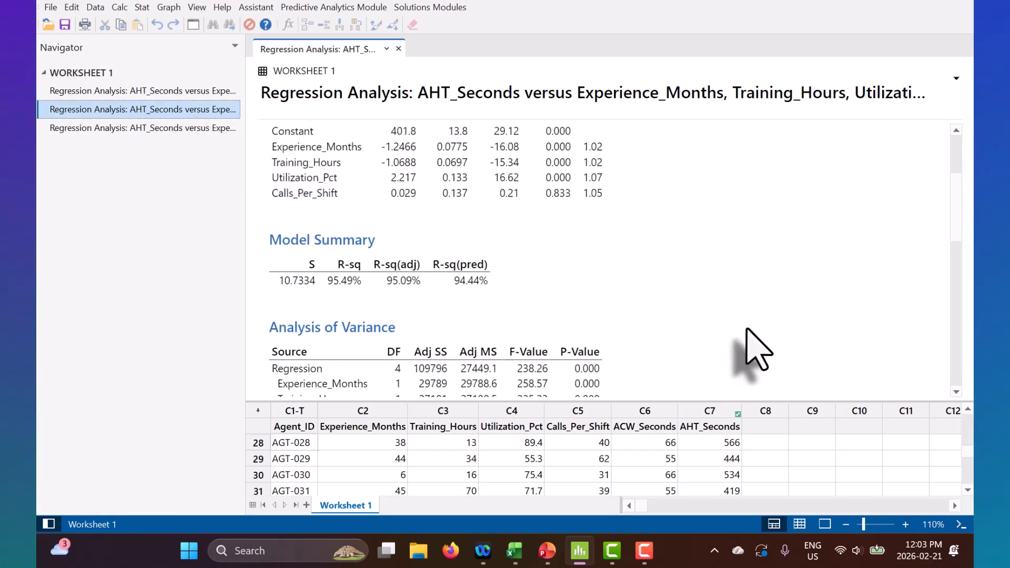
{"action": "scroll", "coordinate": [758, 350], "scroll_direction": "up", "scroll_amount": 3}
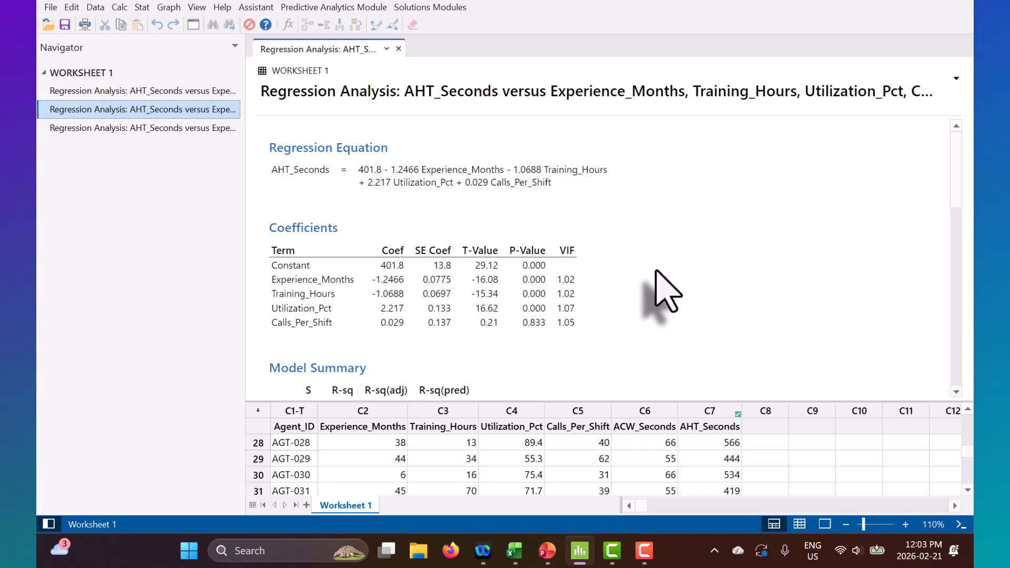
{"action": "scroll", "coordinate": [663, 292], "scroll_direction": "down", "scroll_amount": 3}
{"action": "scroll", "coordinate": [664, 292], "scroll_direction": "up", "scroll_amount": 3}
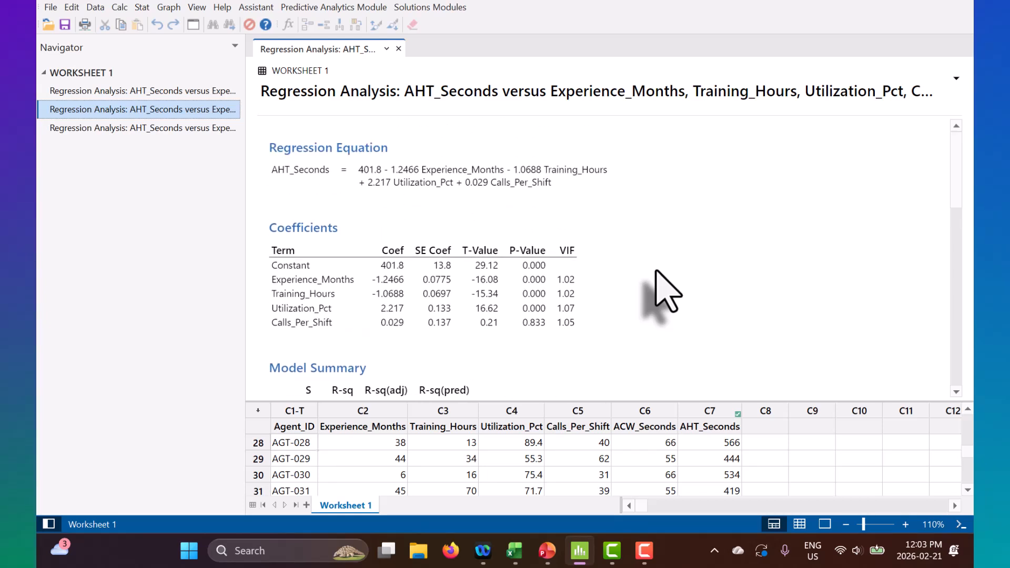